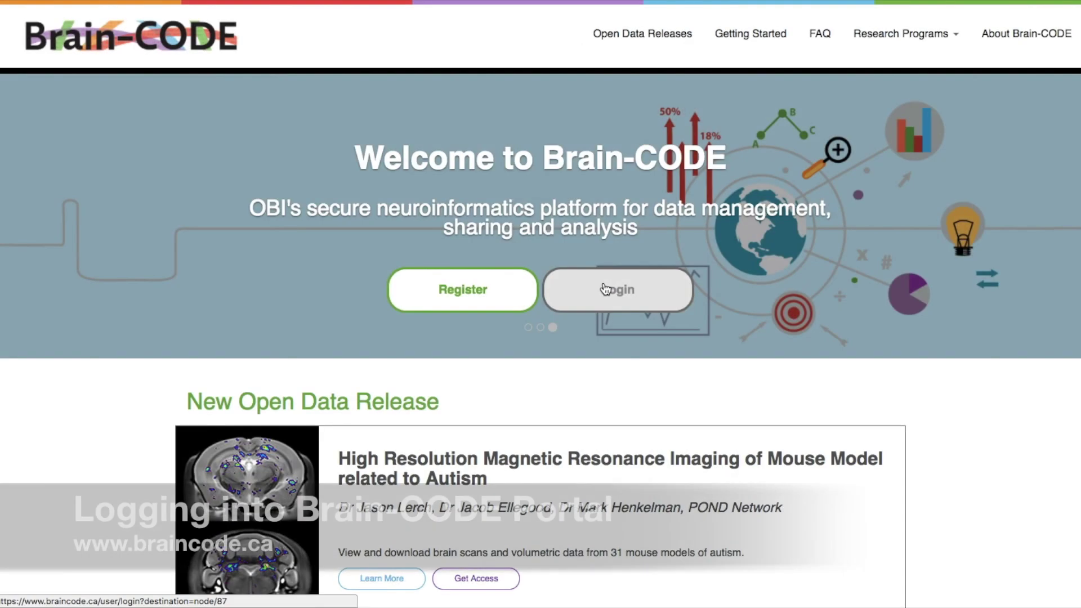
# - Log into the Brain-CODE portal and launch REDCap's Enter Data from Data Capture Tools
pyautogui.click(604, 289)
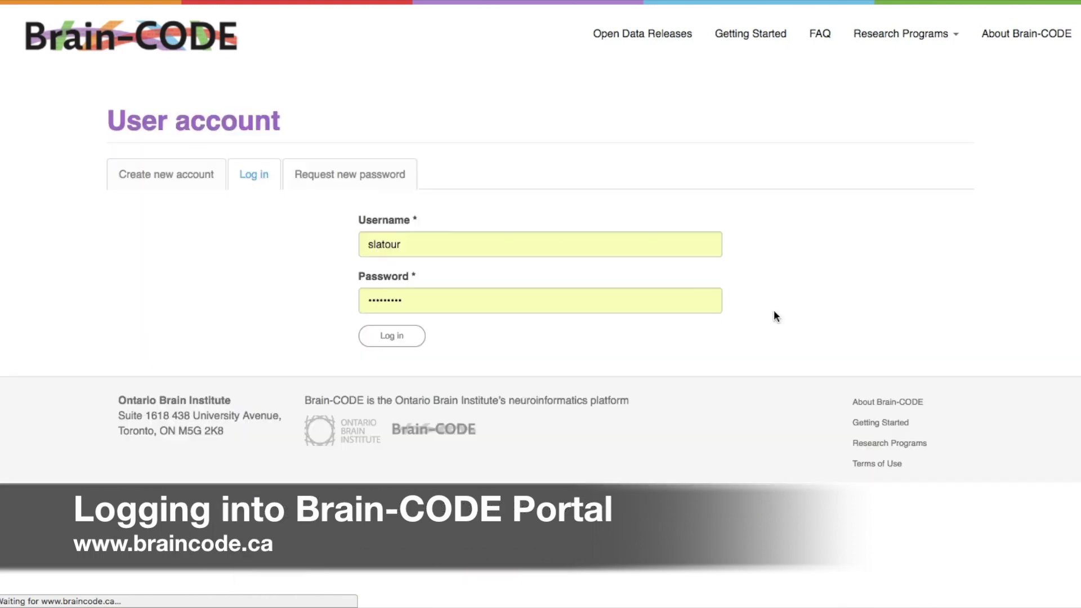
pyautogui.click(385, 339)
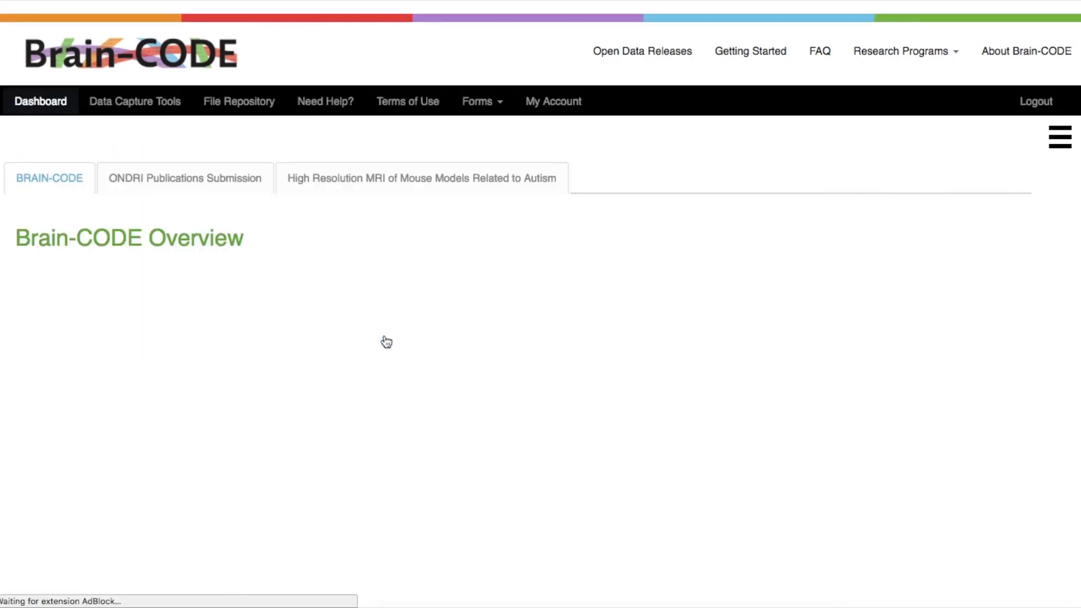
pyautogui.click(164, 107)
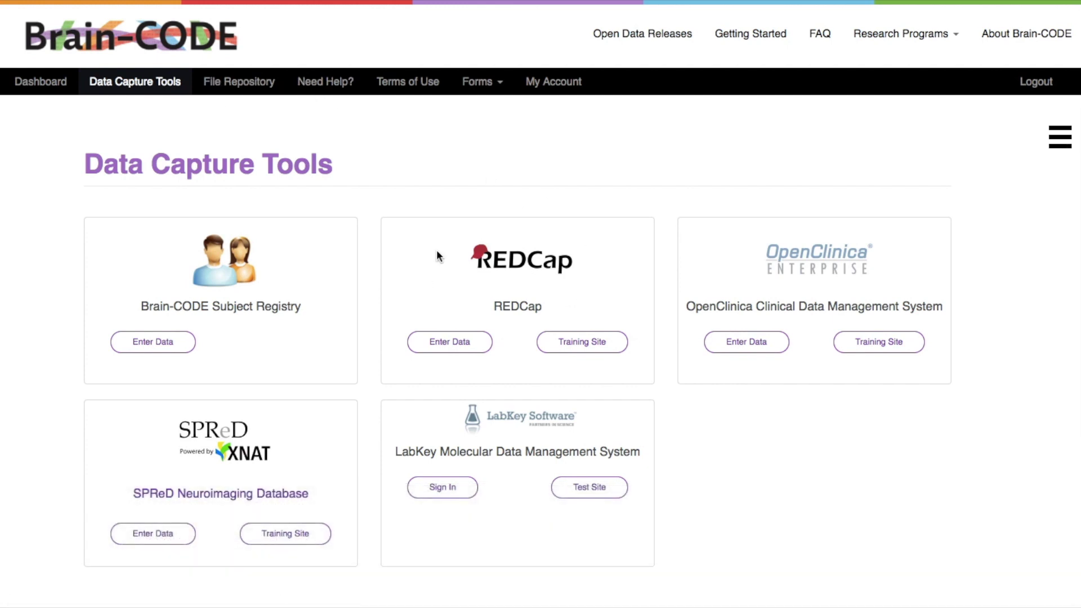
pyautogui.click(444, 344)
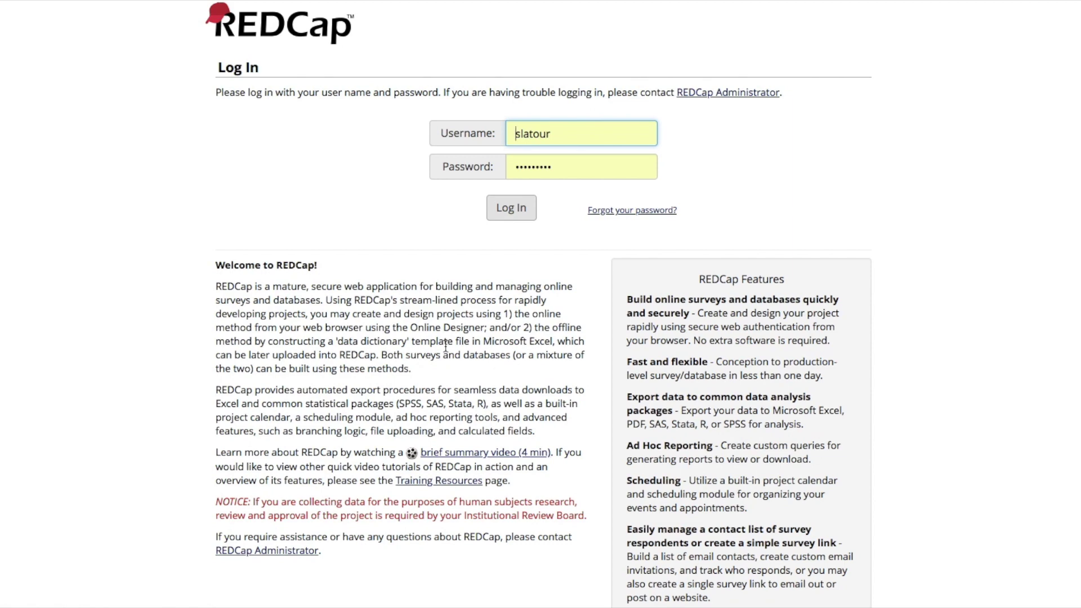
# - Sign into REDCap and open the Generic Project's Project Home page from My Projects
pyautogui.click(511, 207)
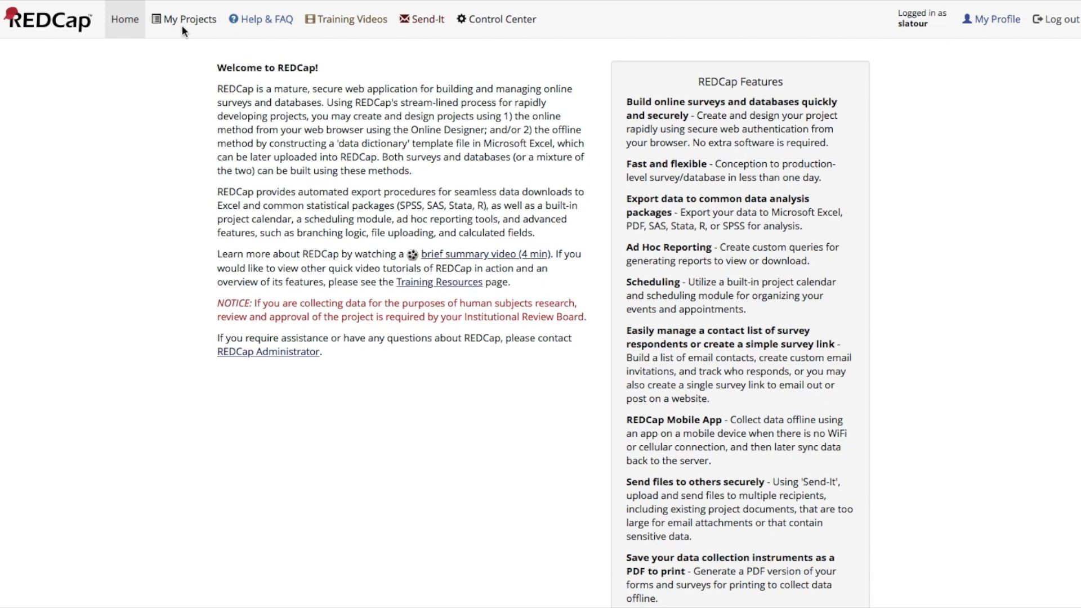
pyautogui.click(179, 24)
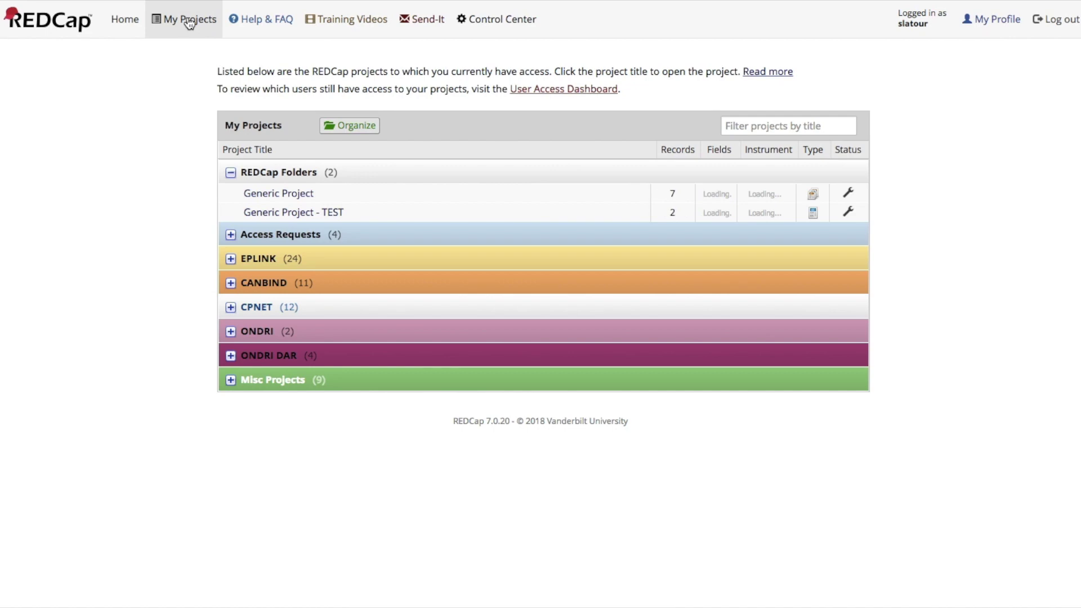
pyautogui.click(246, 194)
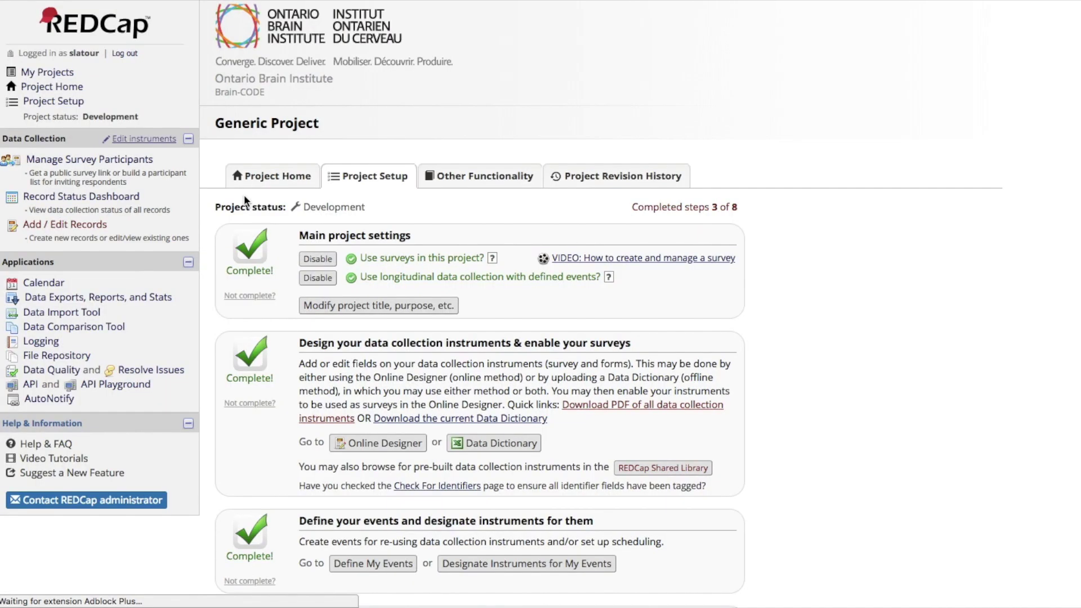
pyautogui.click(254, 189)
pyautogui.scroll(-2, 680, 318)
pyautogui.scroll(2, 680, 318)
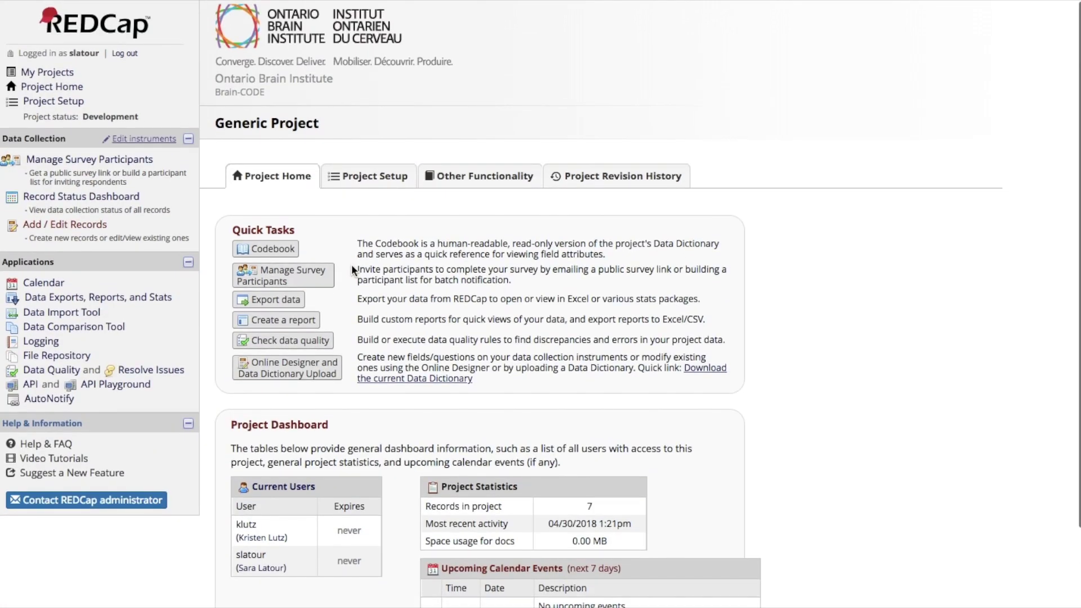
# - Add a new Arm 2: Control record with Subject ID TST01_BYC-0009
pyautogui.click(90, 225)
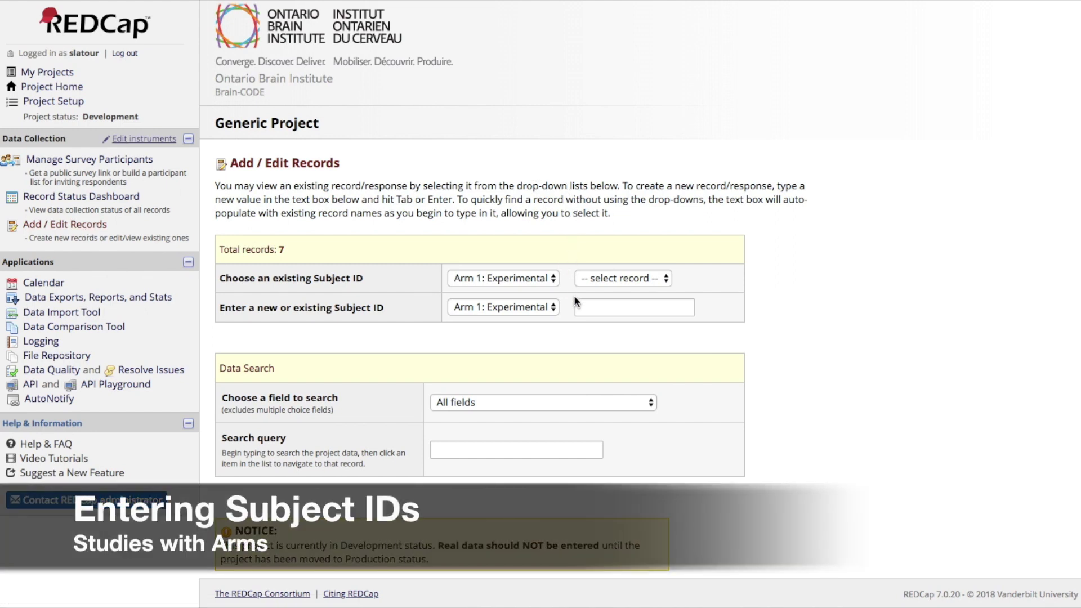
pyautogui.click(599, 305)
pyautogui.click(541, 313)
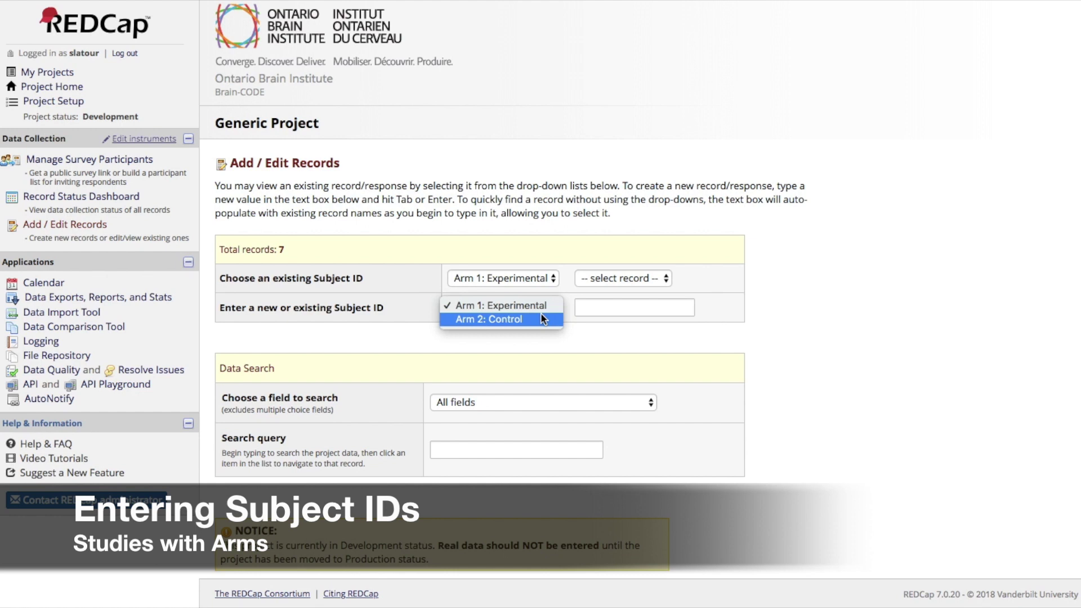
pyautogui.click(529, 320)
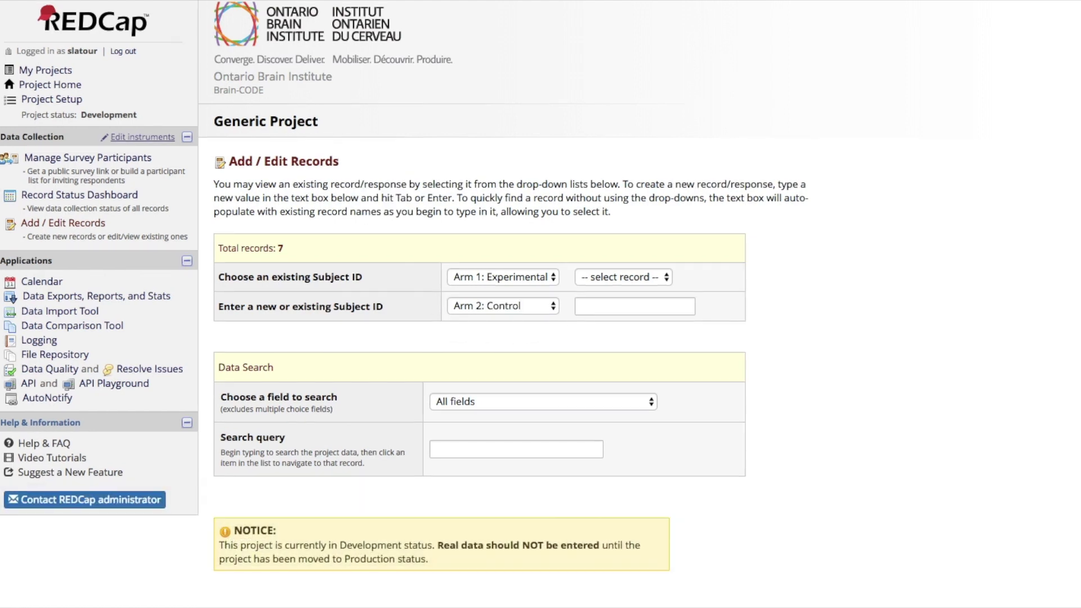
pyautogui.click(614, 307)
pyautogui.write('TST01')
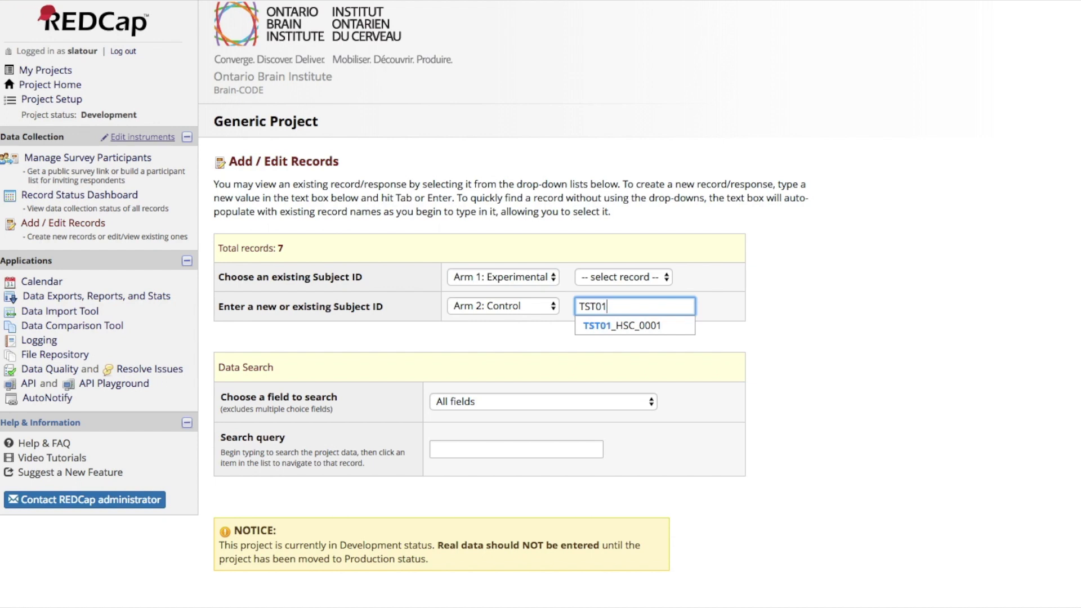
pyautogui.write('_BYC-')
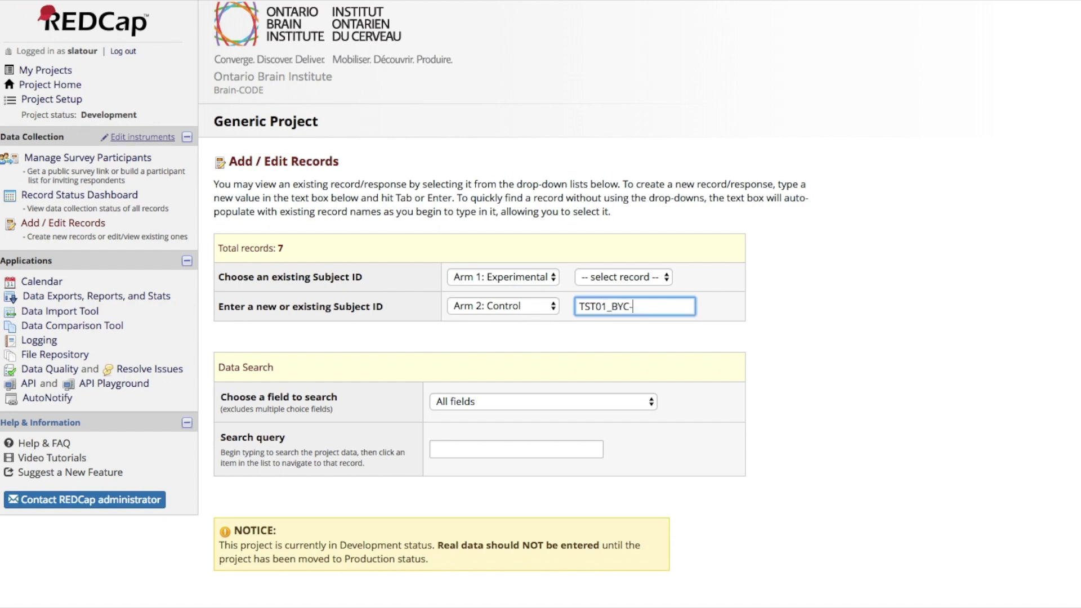
pyautogui.write('0009')
pyautogui.press('Tab')
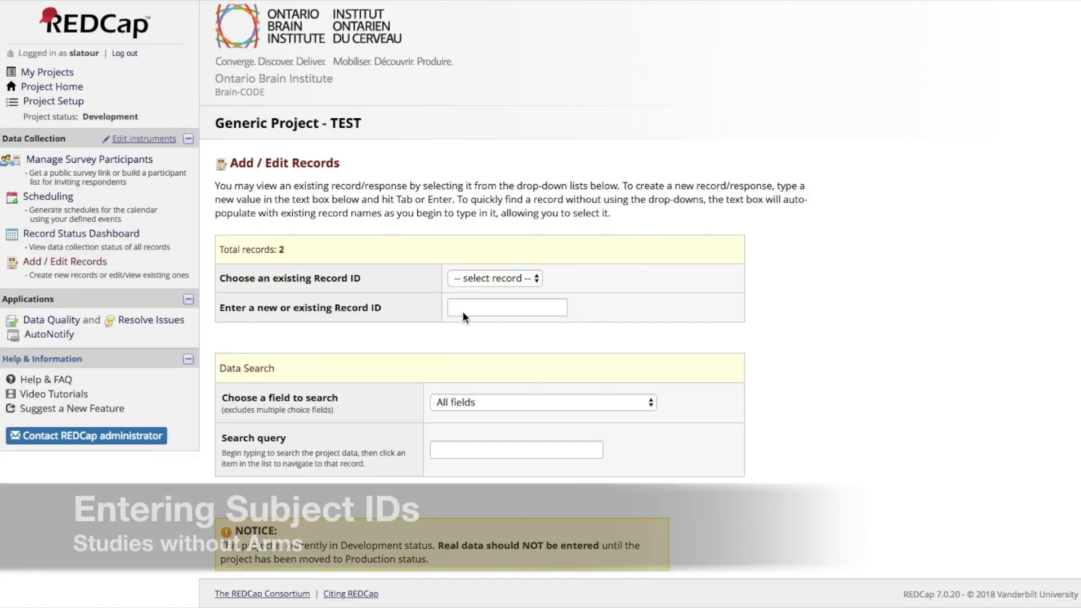
# - Enter new Record ID TST01_BYC_0001 to open its Record Home Page
pyautogui.click(465, 307)
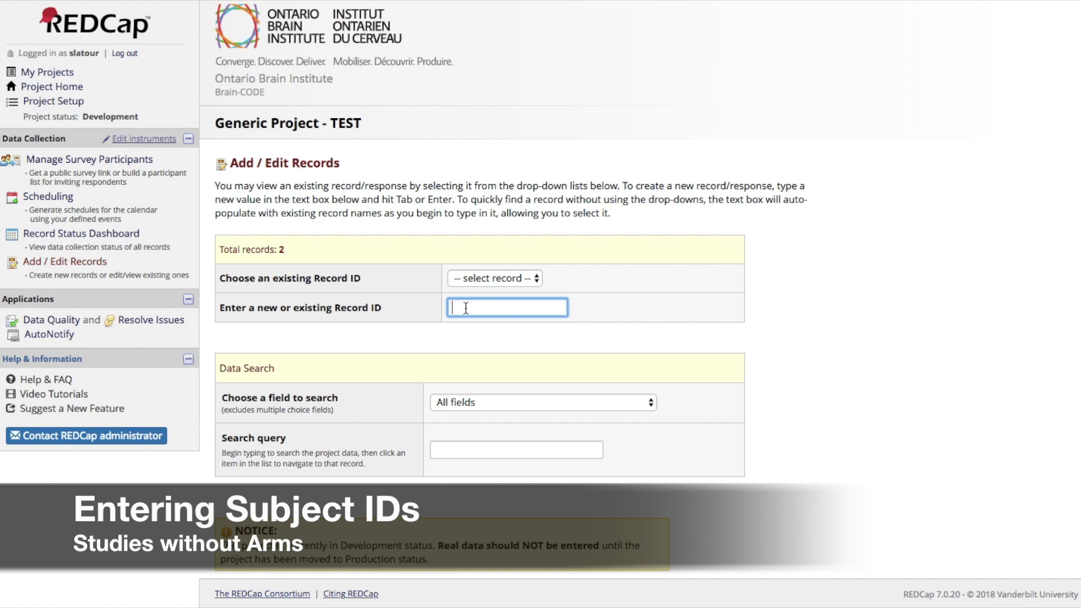
pyautogui.write('TST01')
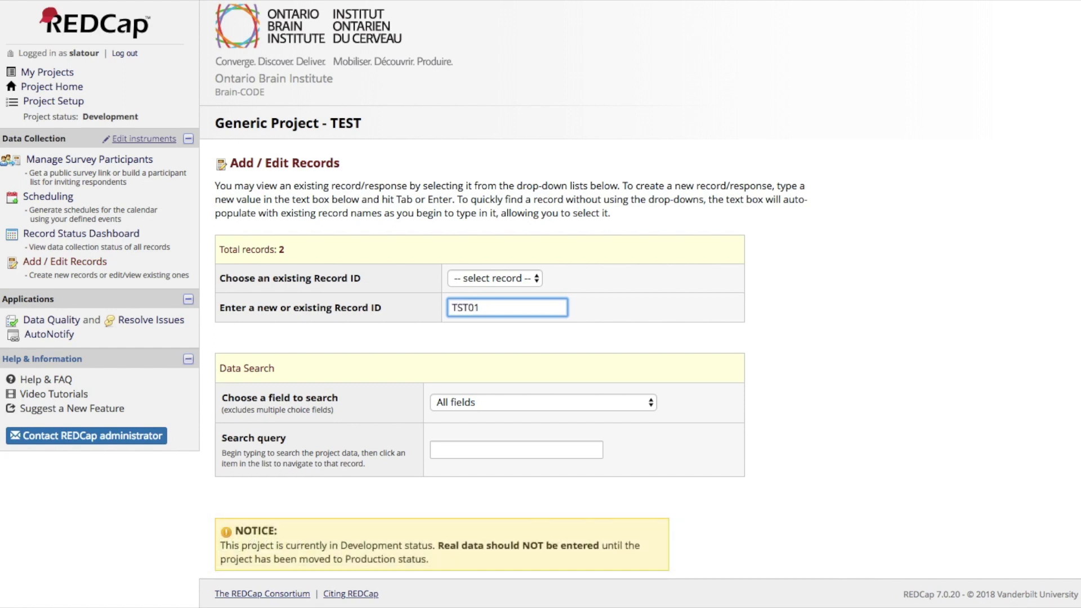
pyautogui.write('_BYC_0001')
pyautogui.press('Return')
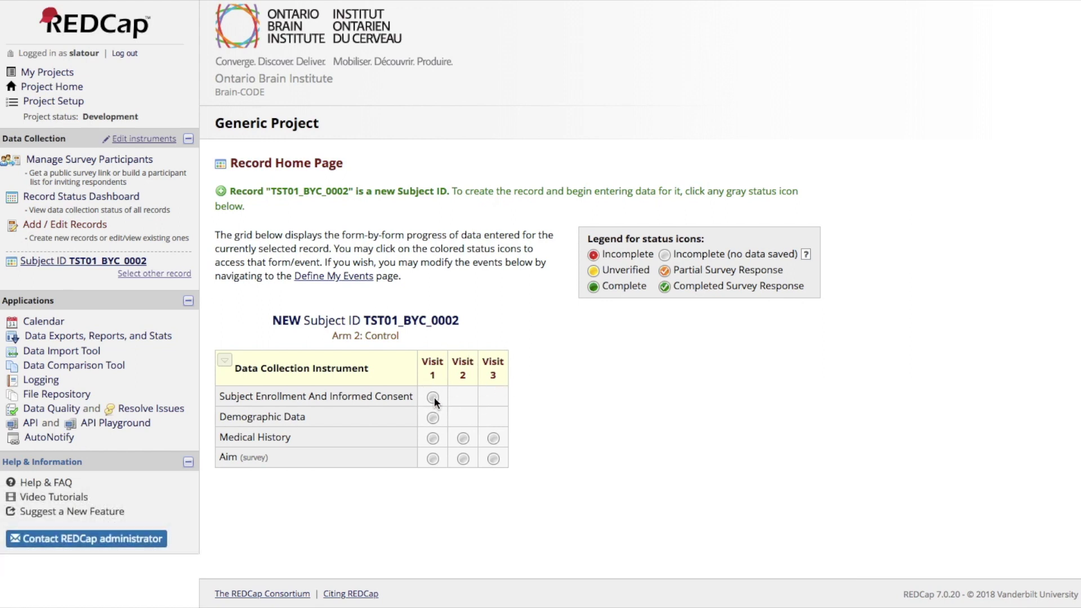
# - Open the Visit 1 Subject Enrollment and Informed Consent form and paste in the Subject ID
pyautogui.click(432, 398)
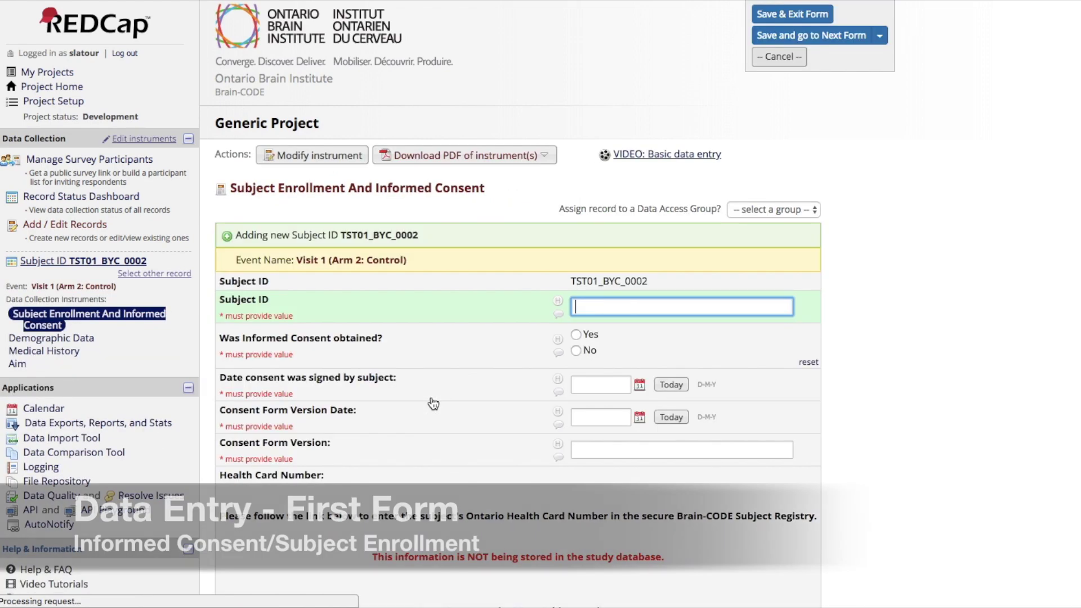
pyautogui.doubleClick(608, 280)
pyautogui.hotkey('ctrl', 'c')
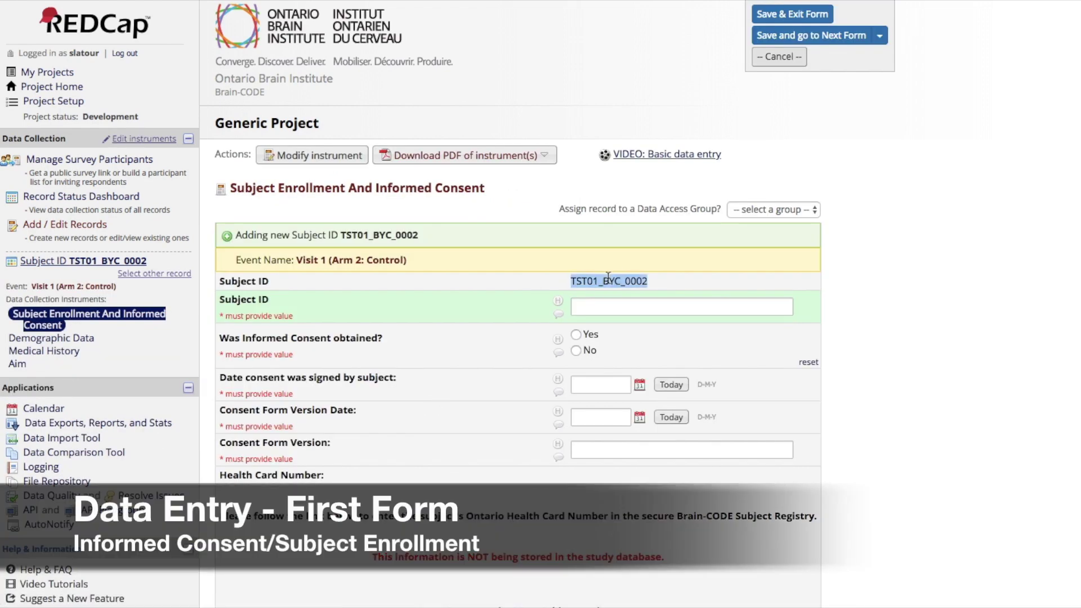
pyautogui.click(618, 306)
pyautogui.hotkey('ctrl', 'v')
# - Answer consent Yes, set both dates to today (30-04-2018), and enter version TEST
pyautogui.click(576, 335)
pyautogui.click(670, 385)
pyautogui.click(670, 417)
pyautogui.click(601, 445)
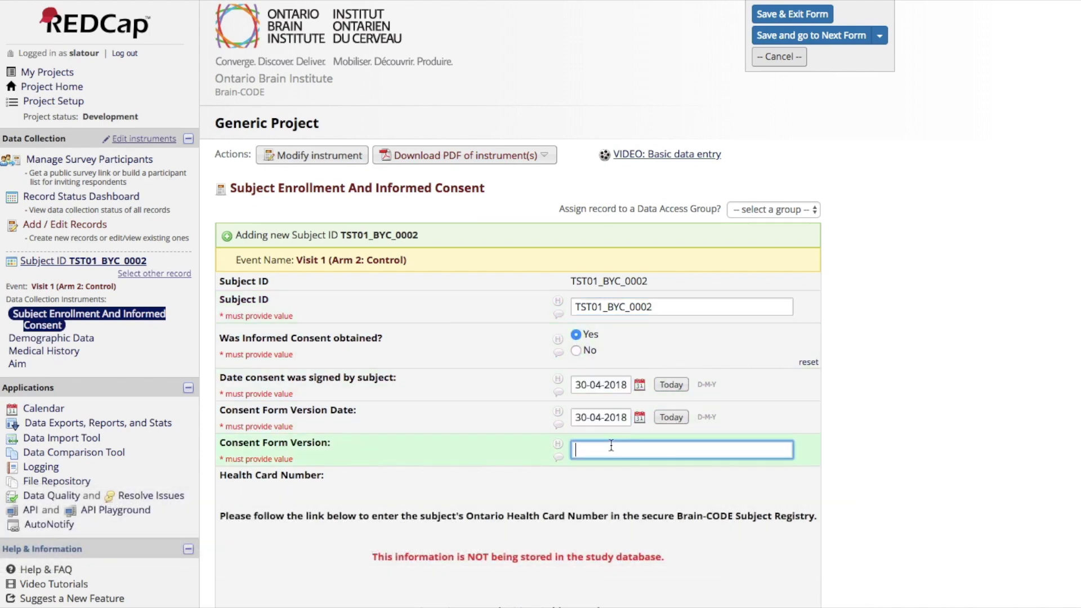
pyautogui.write('TEST')
pyautogui.scroll(-5, 611, 446)
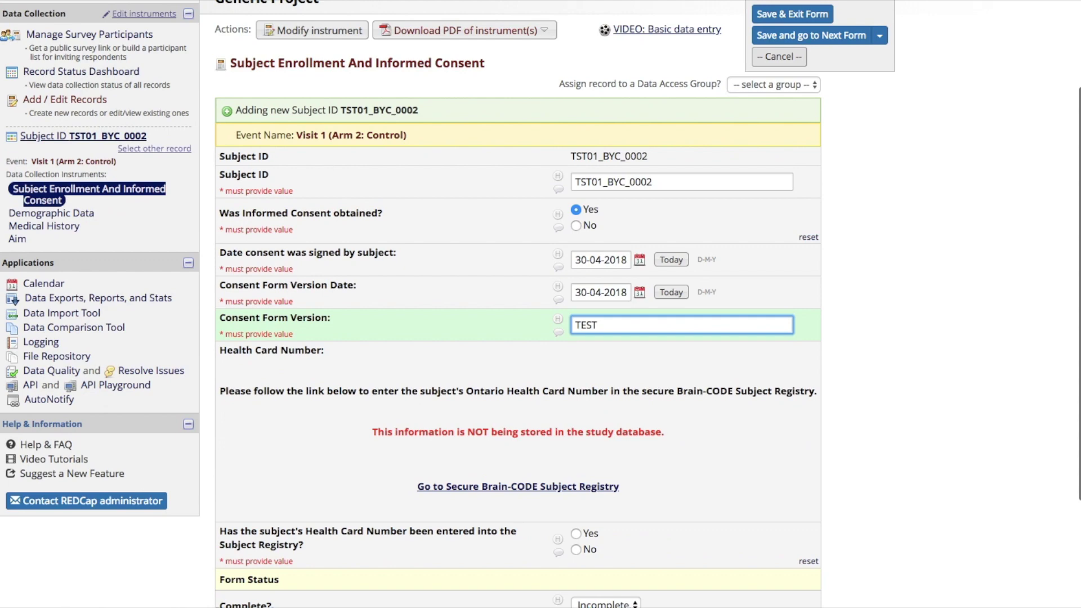
pyautogui.scroll(-3, 540, 304)
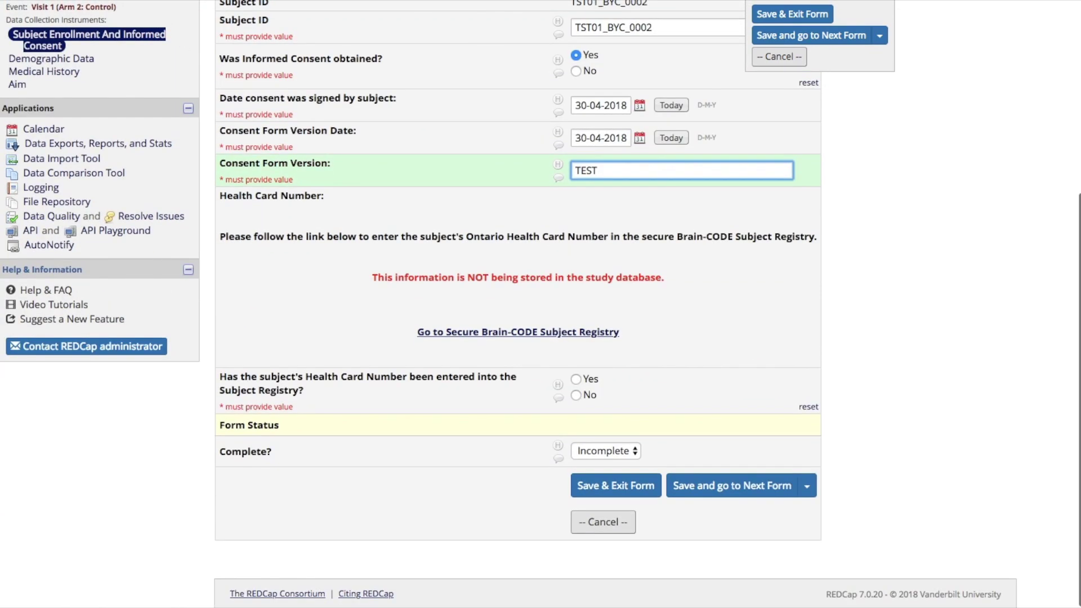
pyautogui.click(626, 453)
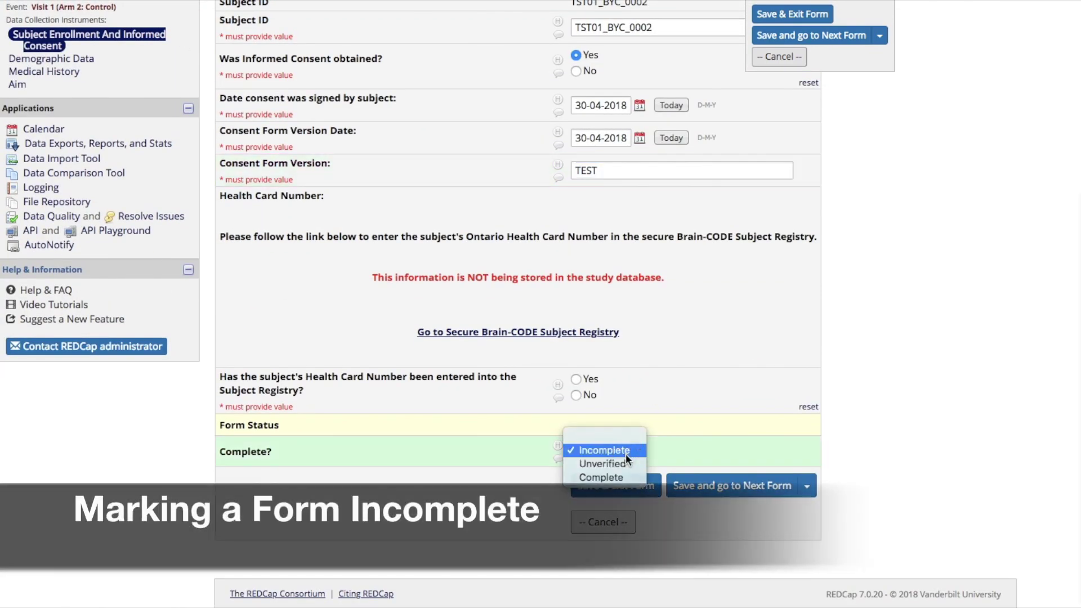
# - Save the Visit 1 consent form as Incomplete past the required-fields warning and return to the record
pyautogui.click(626, 454)
pyautogui.click(620, 483)
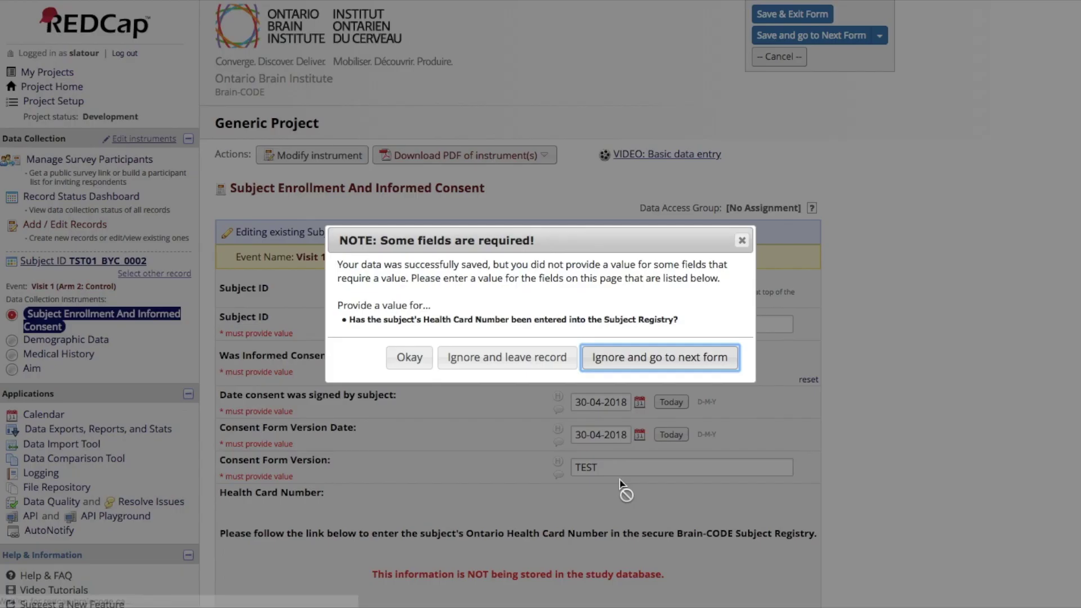
pyautogui.click(415, 361)
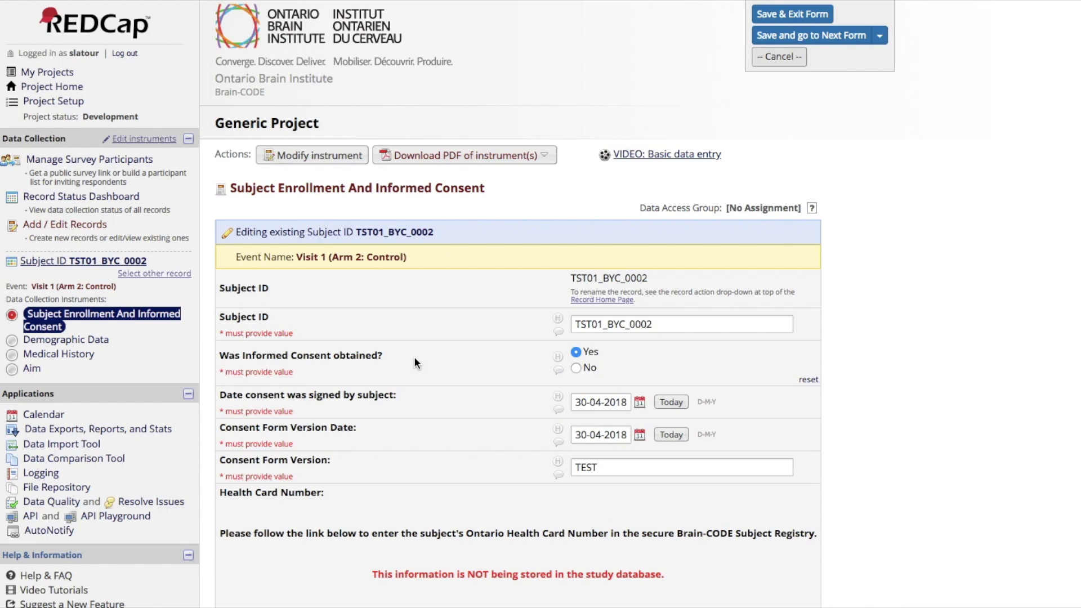
pyautogui.click(89, 263)
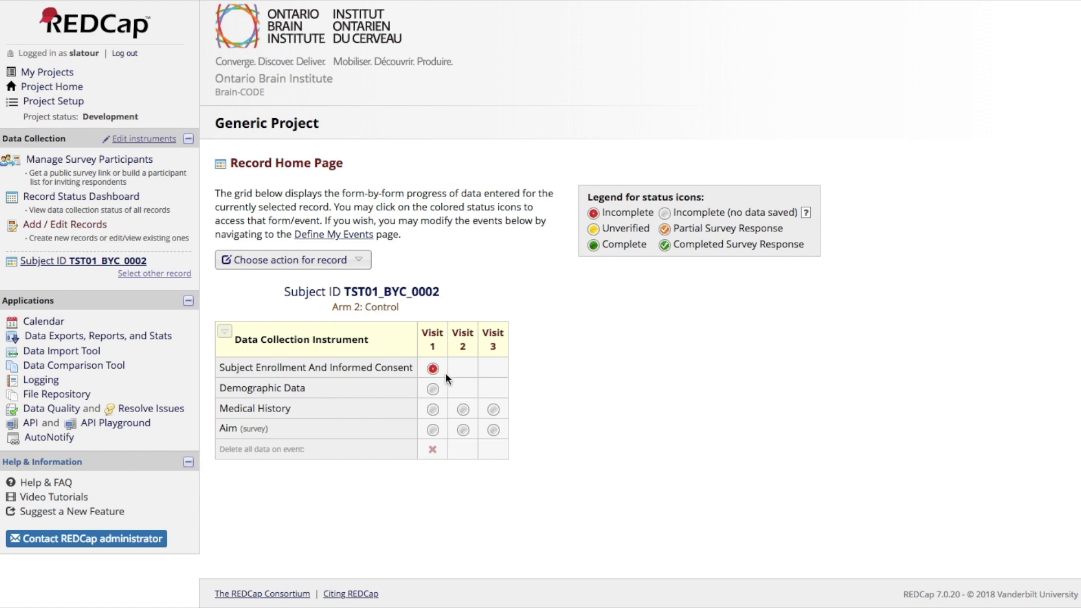
# - Reopen the Visit 1 consent form, answer Yes to the health card question, and save as Complete
pyautogui.click(432, 369)
pyautogui.scroll(-10, 656, 196)
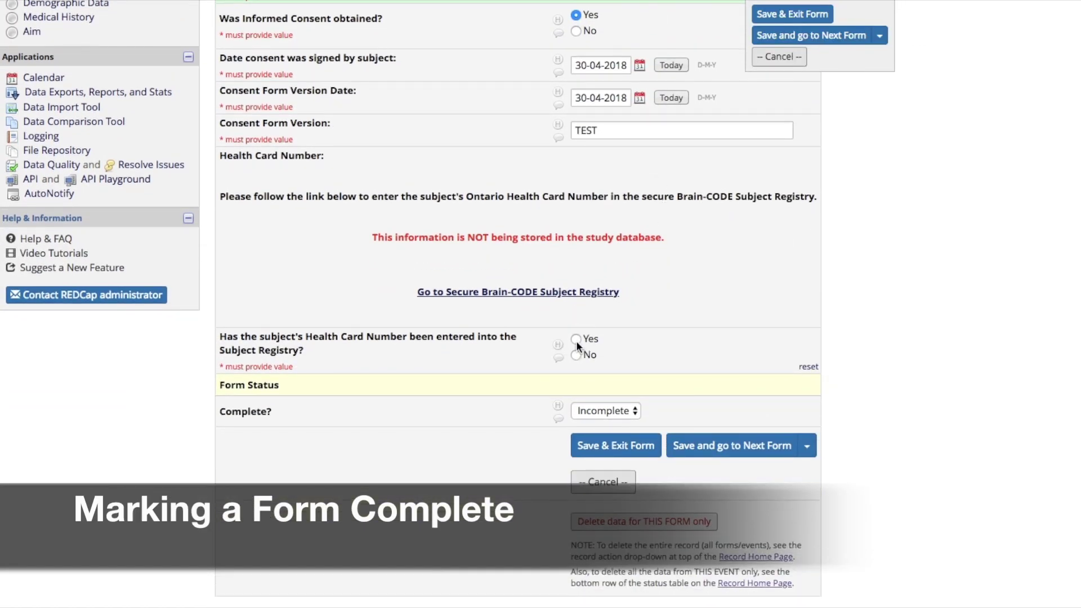
pyautogui.click(576, 339)
pyautogui.click(619, 410)
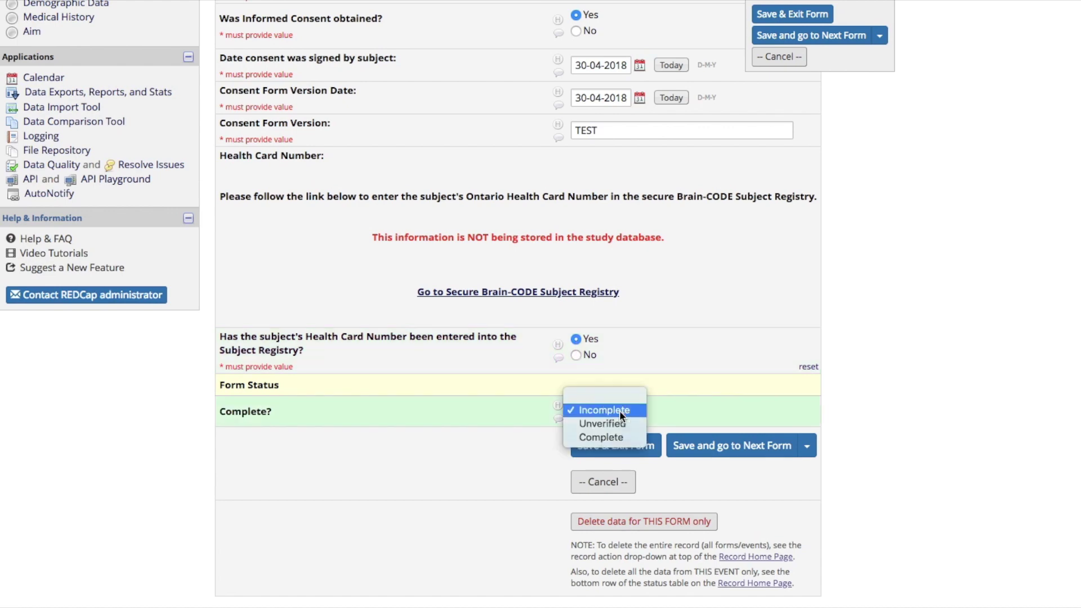
pyautogui.click(621, 437)
pyautogui.click(622, 444)
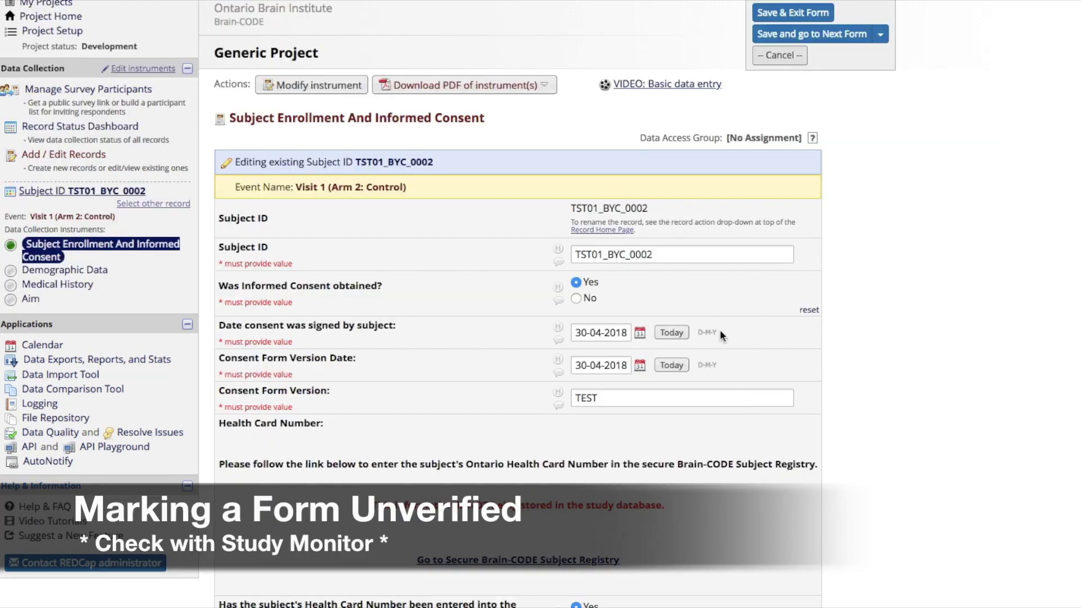
# - Change the consent form's Complete? status to Unverified and save the form
pyautogui.scroll(-4, 720, 329)
pyautogui.scroll(-2, 720, 337)
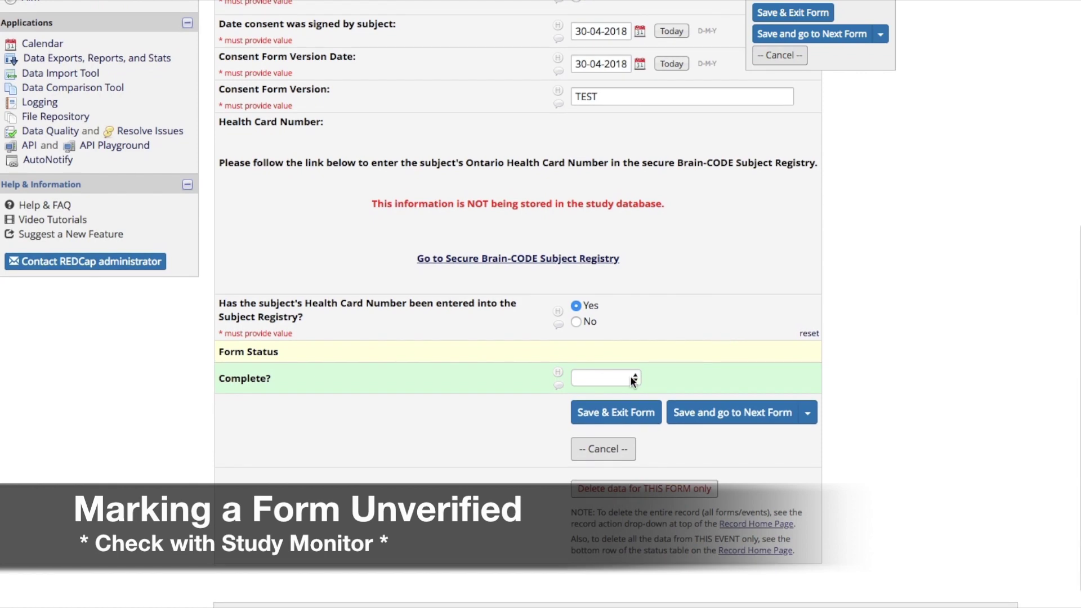
pyautogui.click(630, 377)
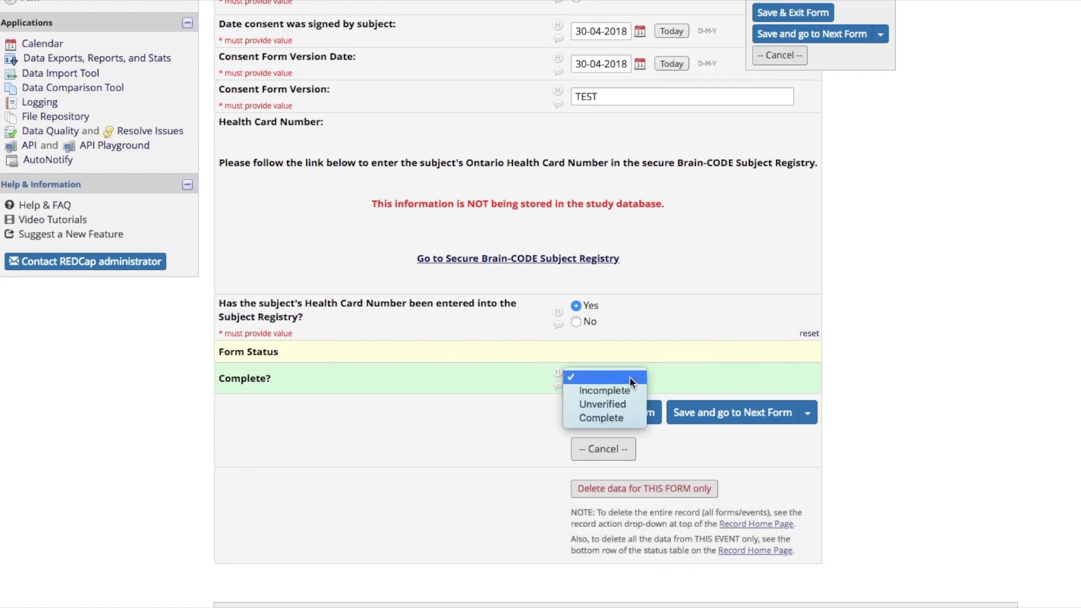
pyautogui.click(622, 404)
pyautogui.click(621, 419)
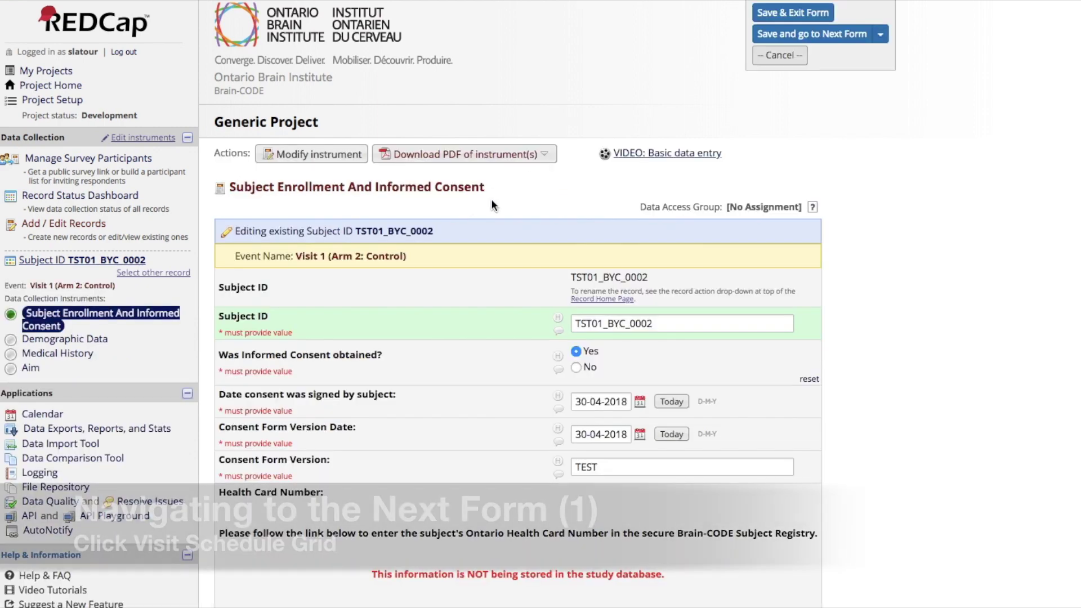
# - From the record home page, open Visit 1 Demographic Data and save it, moving to the next form
pyautogui.click(131, 261)
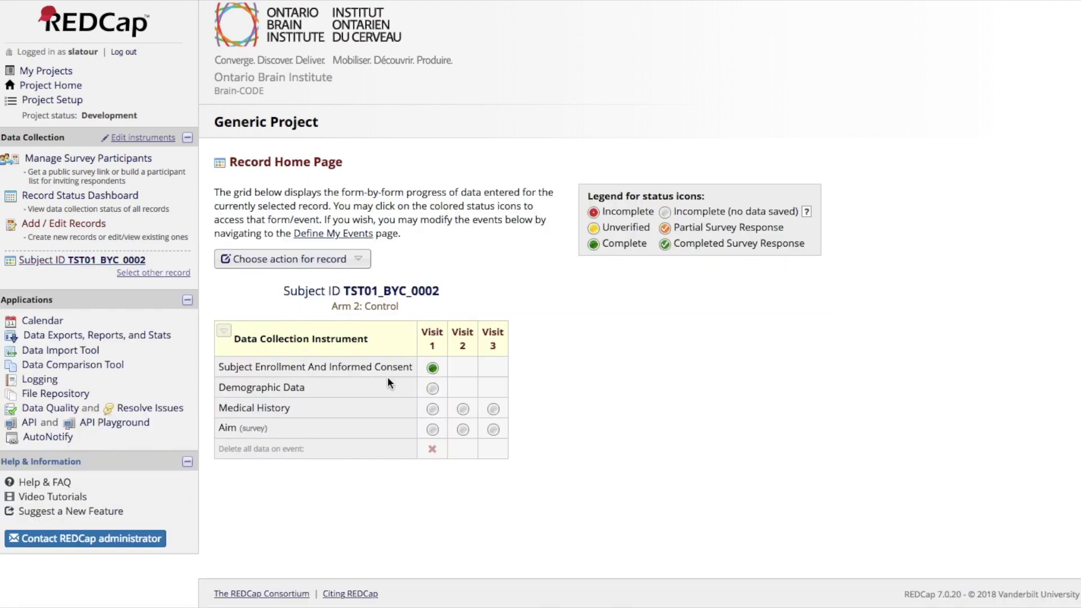
pyautogui.click(432, 389)
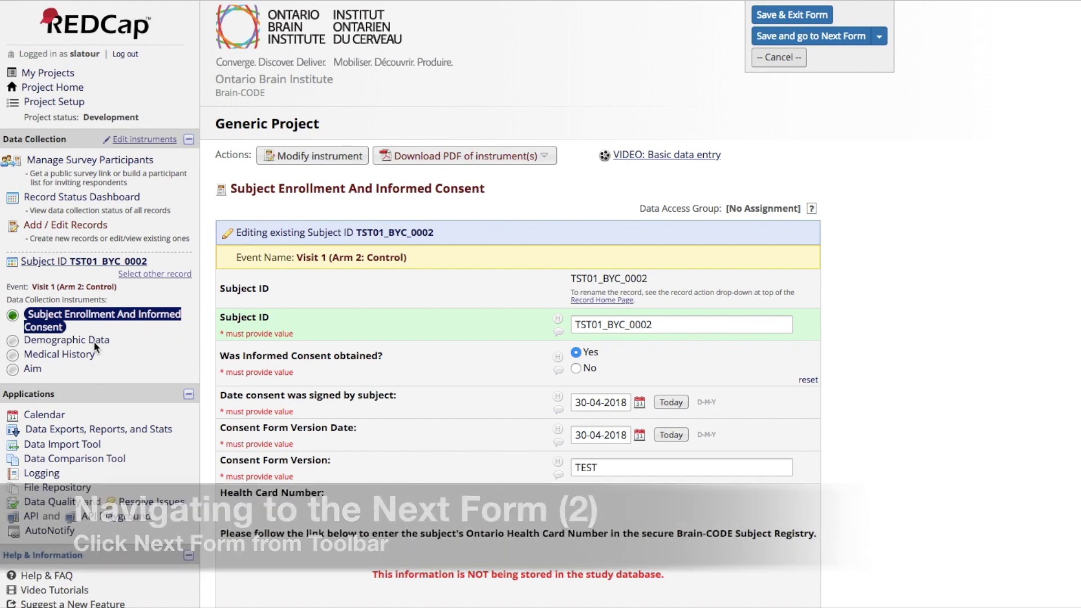
pyautogui.click(95, 340)
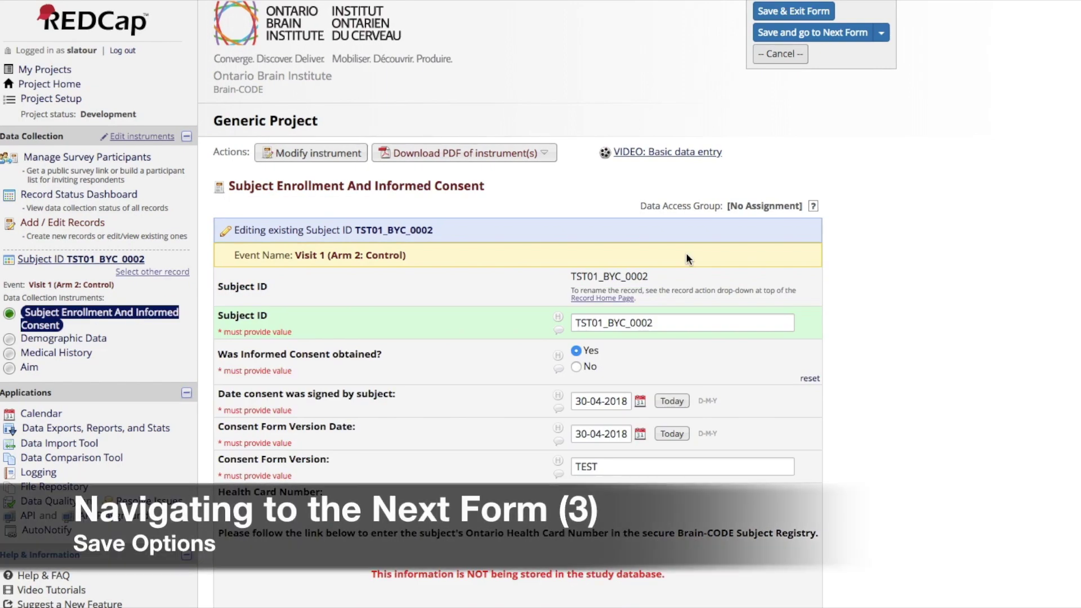
pyautogui.scroll(-7, 686, 254)
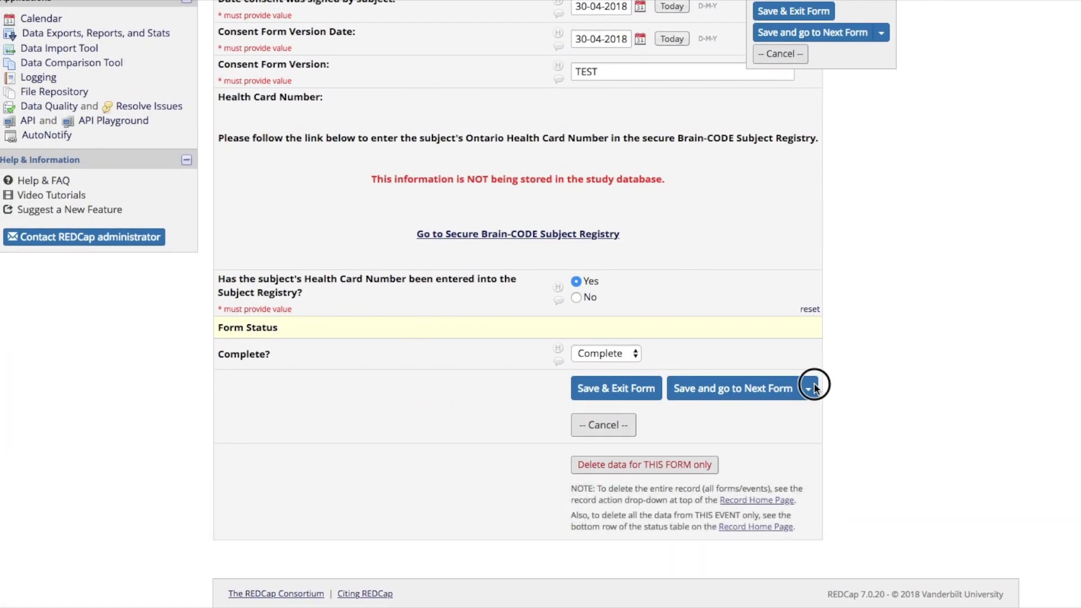
pyautogui.click(811, 388)
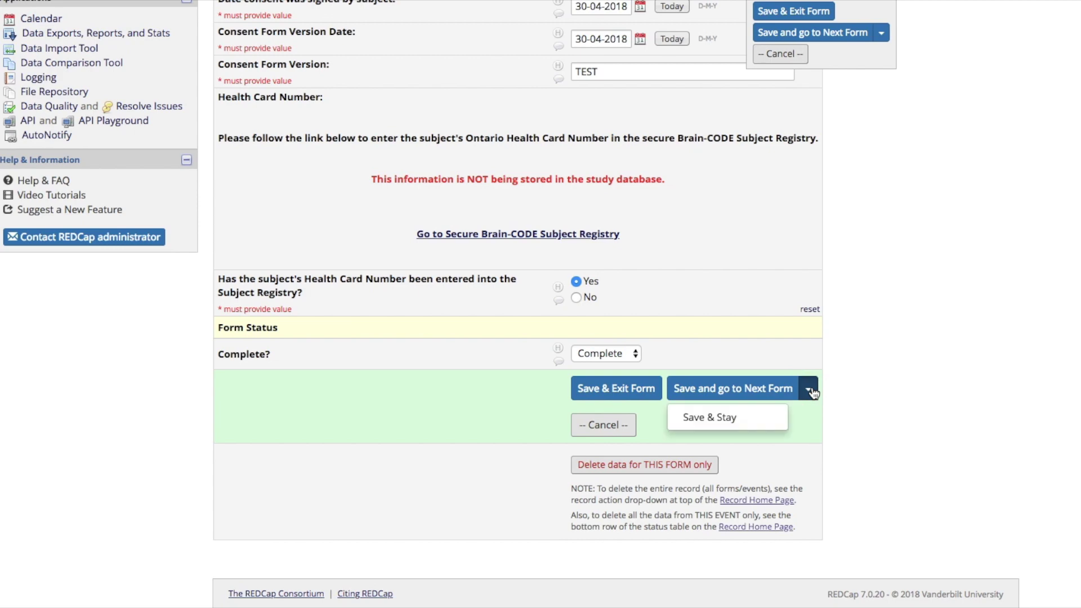
pyautogui.click(750, 394)
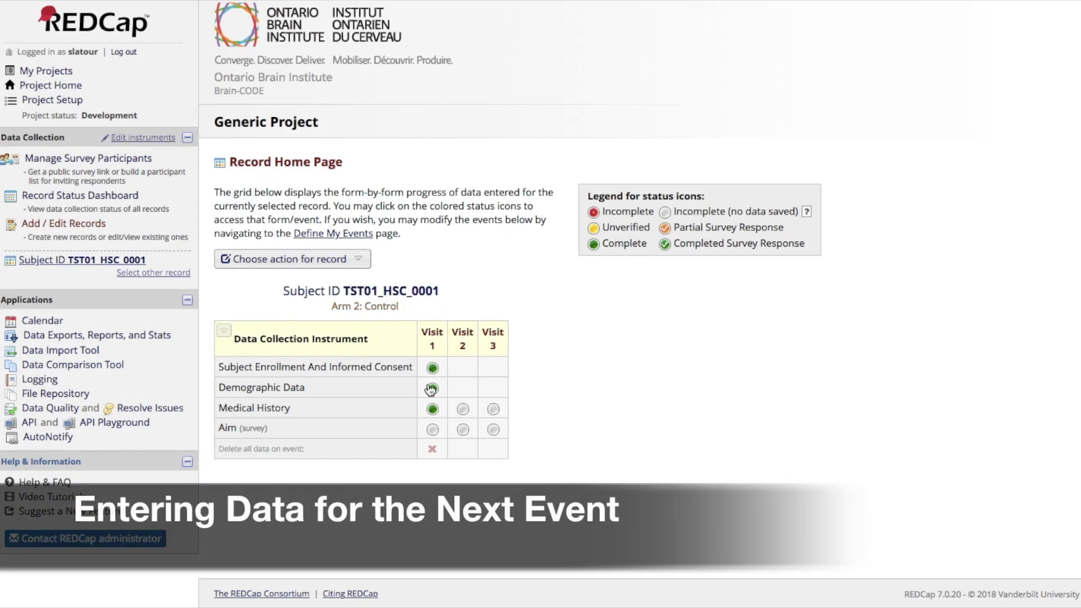
# - Open the Visit 2 Medical History form and select its information-provided date field
pyautogui.click(461, 413)
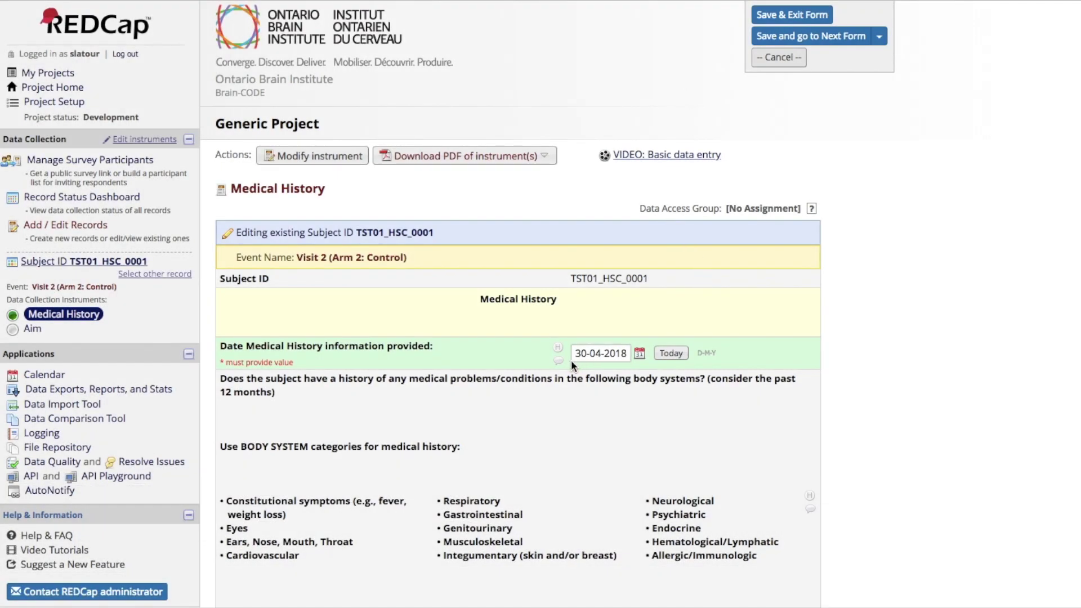
pyautogui.click(573, 355)
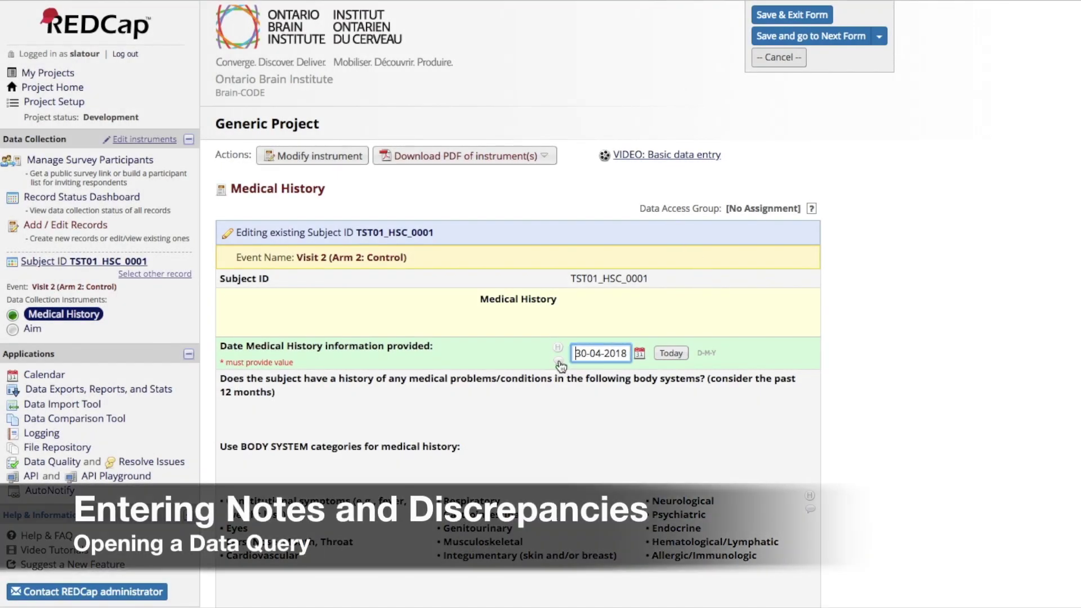
# - Open a query on the Medical History date, assigned to the project user, saying the date looks inaccurate
pyautogui.click(559, 362)
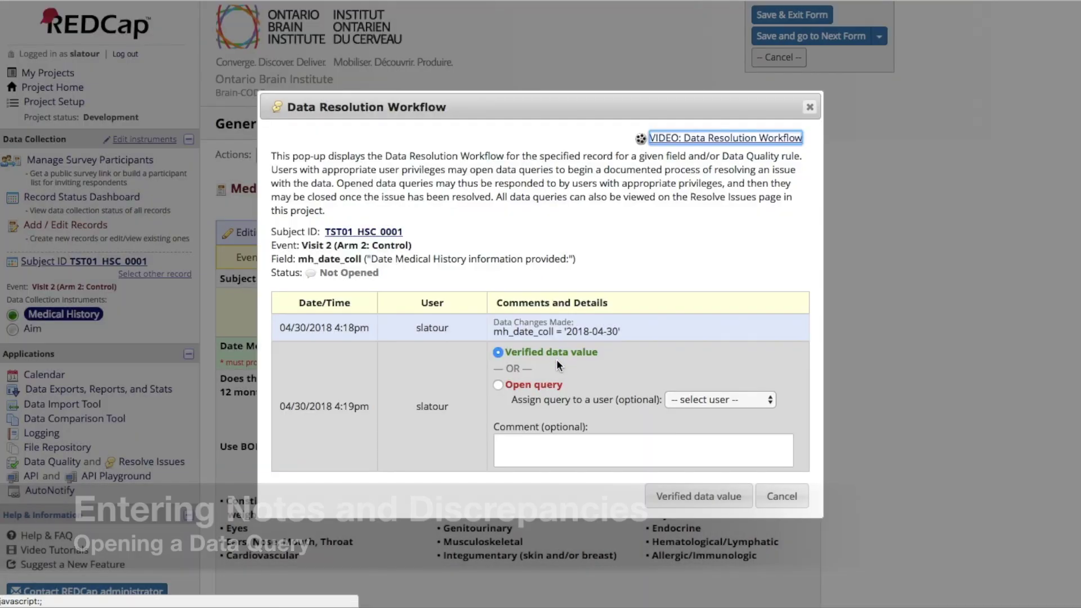
pyautogui.click(499, 385)
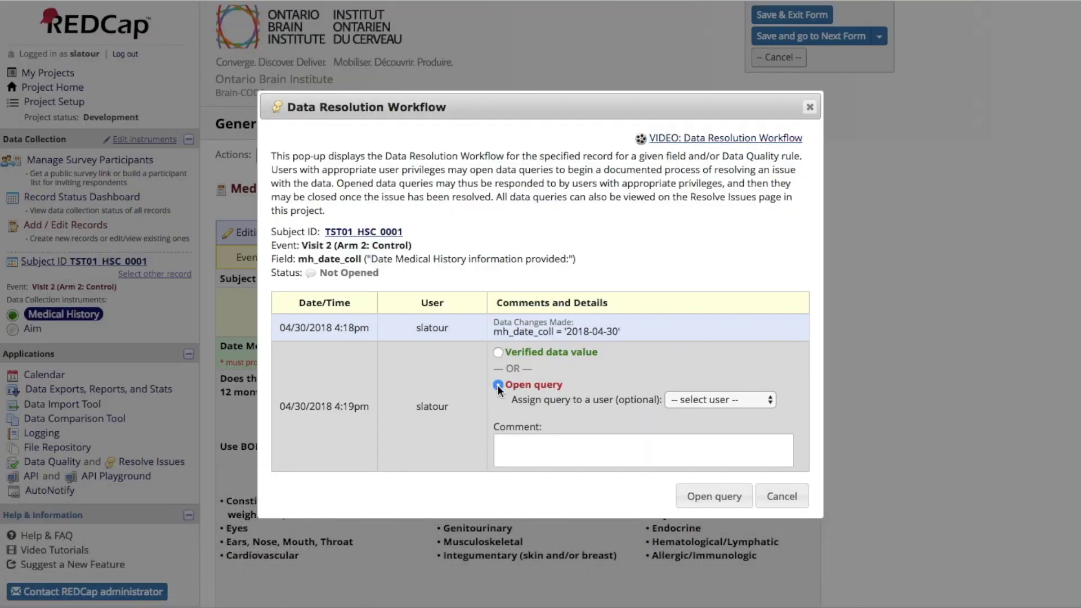
pyautogui.click(688, 400)
pyautogui.click(687, 412)
pyautogui.click(614, 460)
pyautogui.write('This date does not look')
pyautogui.write('accurate.')
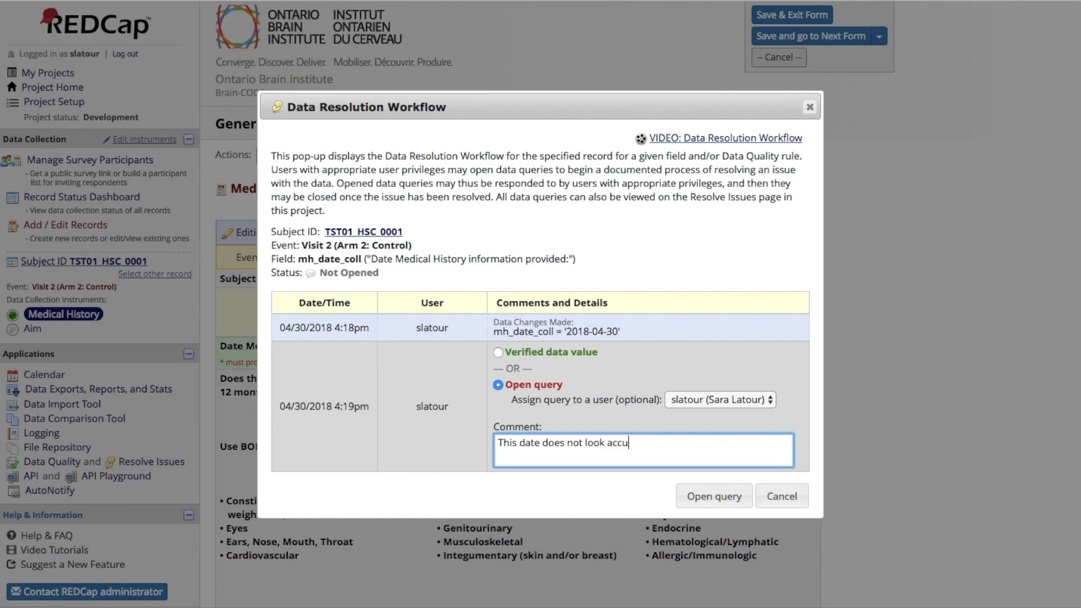
pyautogui.write(' This is a test')
pyautogui.click(734, 494)
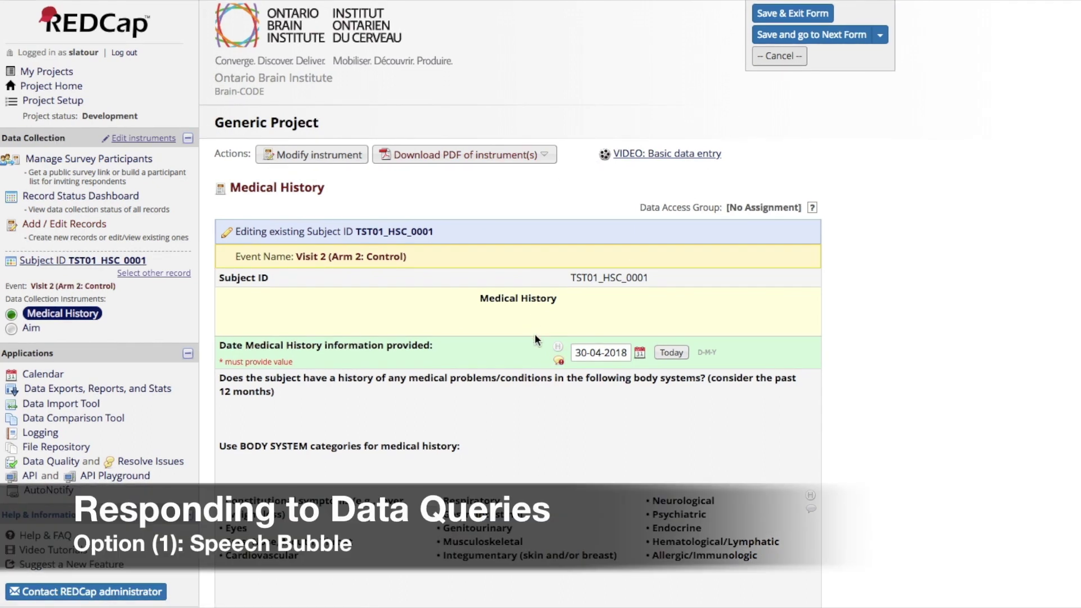
# - Reply to the date query with 'Corrected - Data missing' and comment 'This is my response'
pyautogui.click(559, 360)
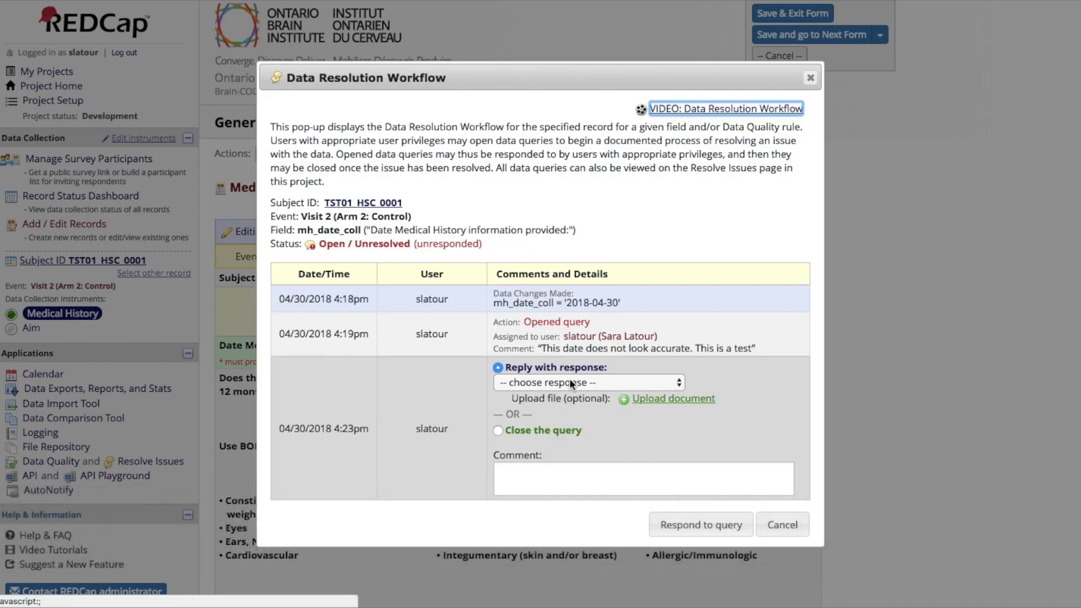
pyautogui.click(569, 382)
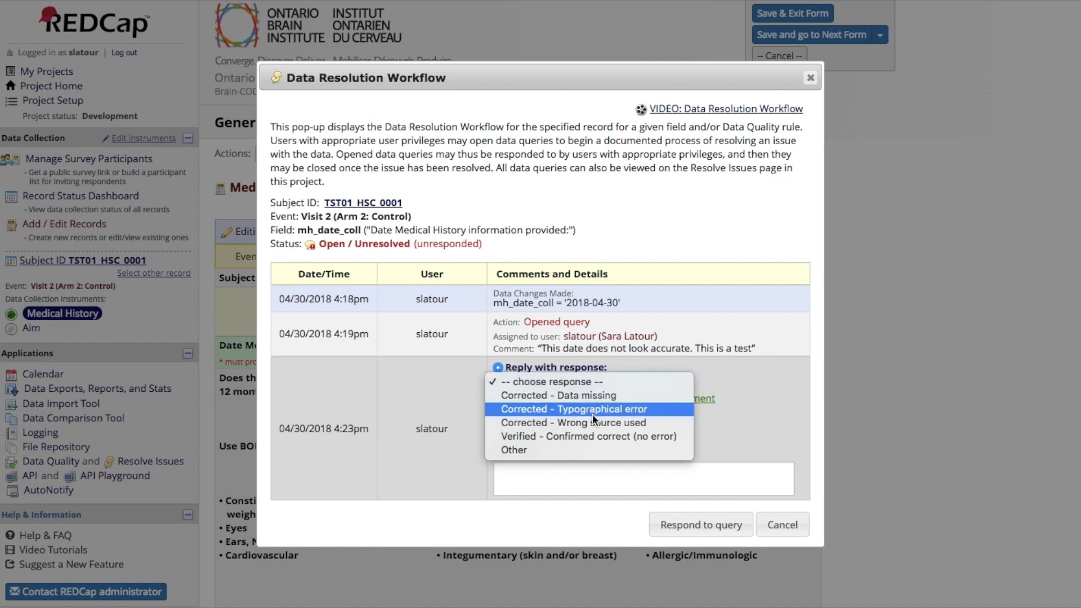
pyautogui.click(591, 397)
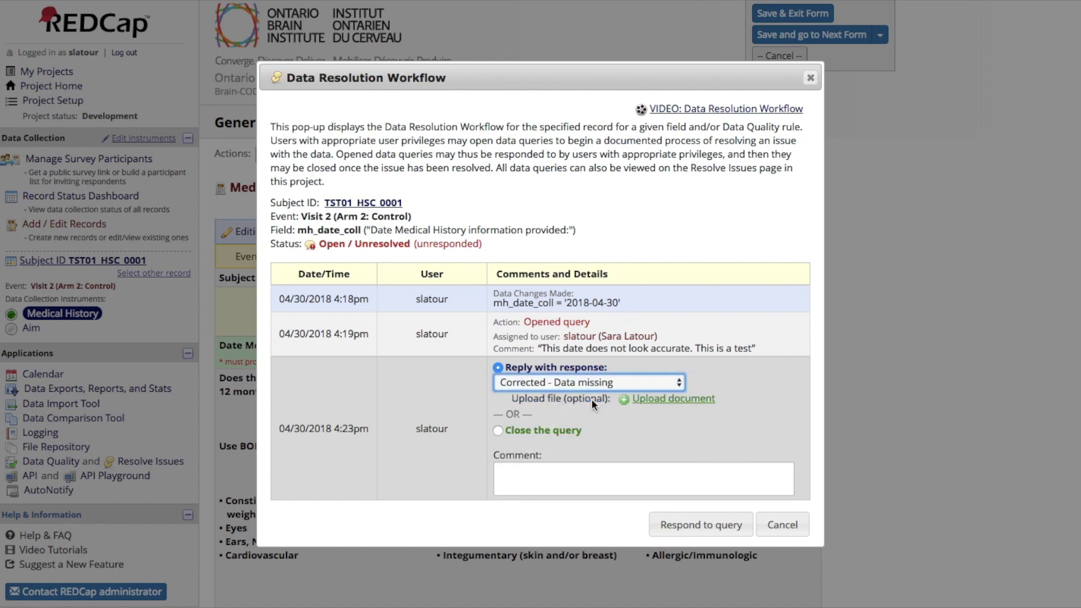
pyautogui.click(610, 481)
pyautogui.write('This is my response.')
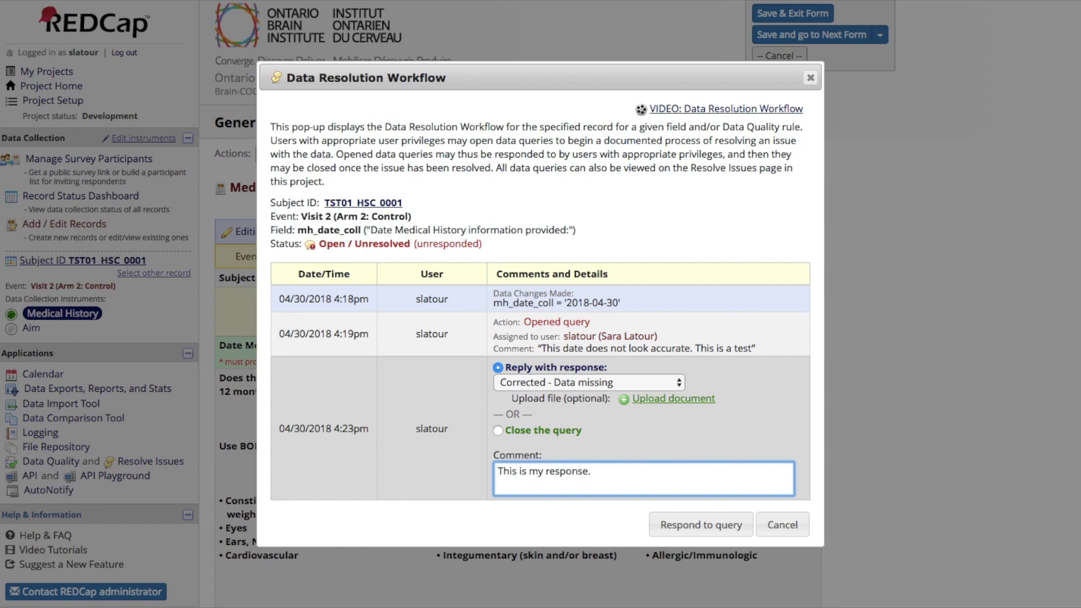
pyautogui.click(670, 524)
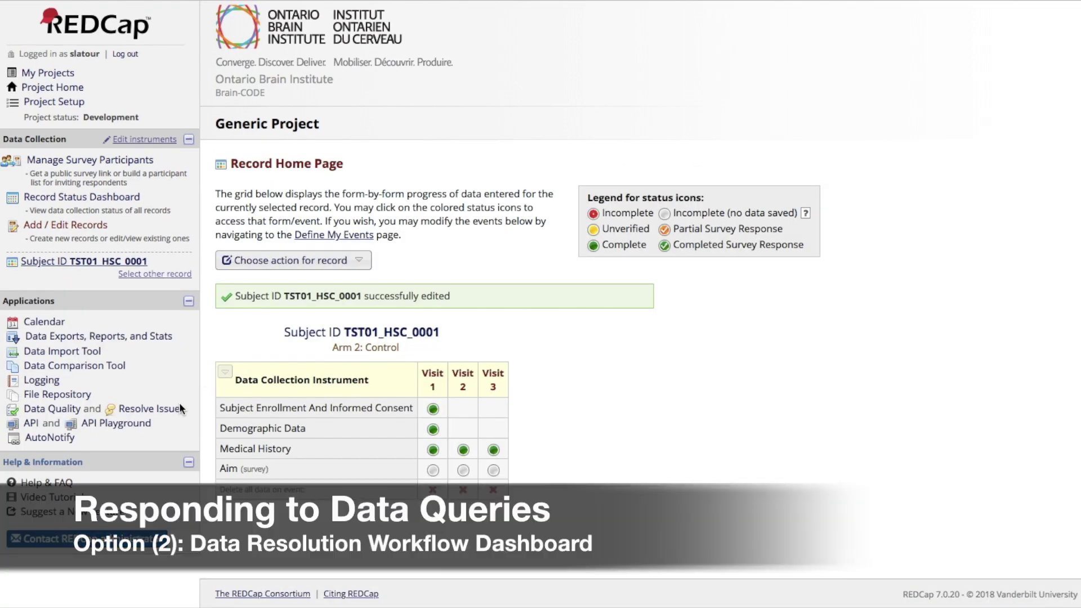
# - Open the Visit 3 date query from the Resolve Issues dashboard
pyautogui.click(172, 411)
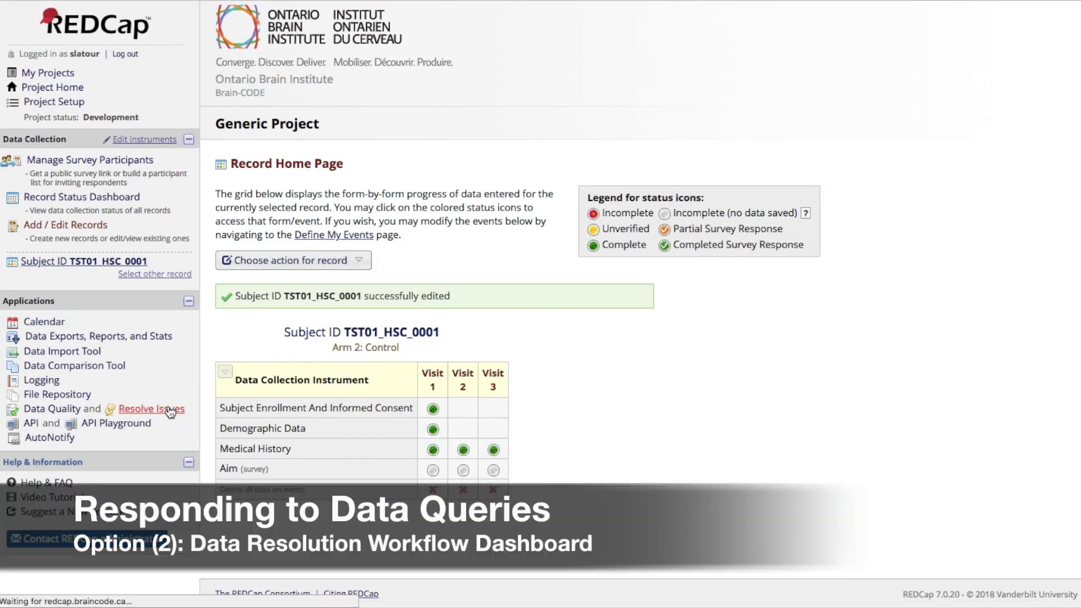
pyautogui.scroll(-2, 272, 416)
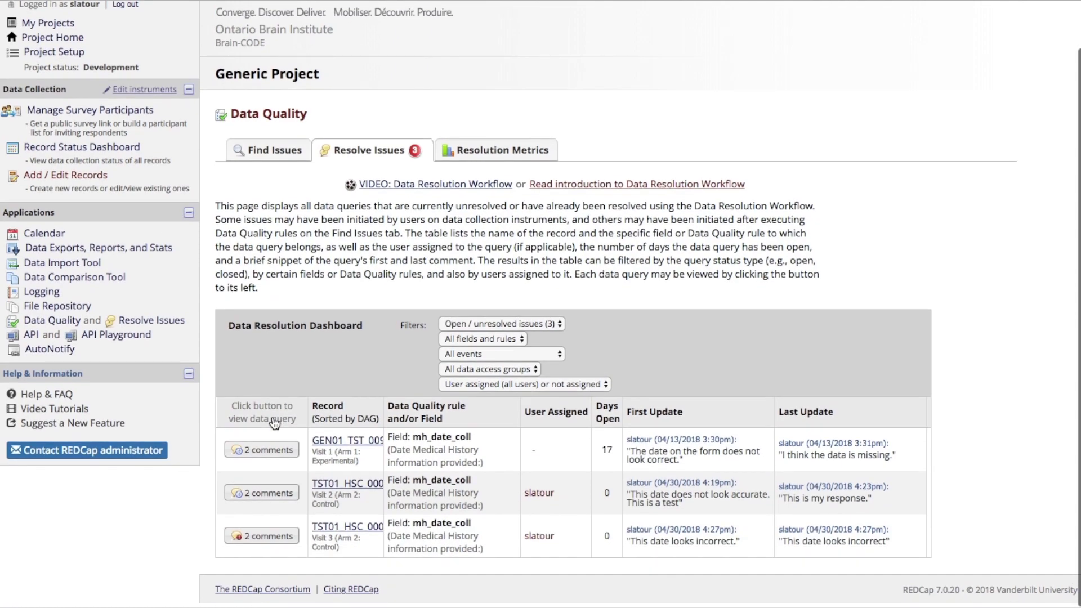
pyautogui.click(263, 539)
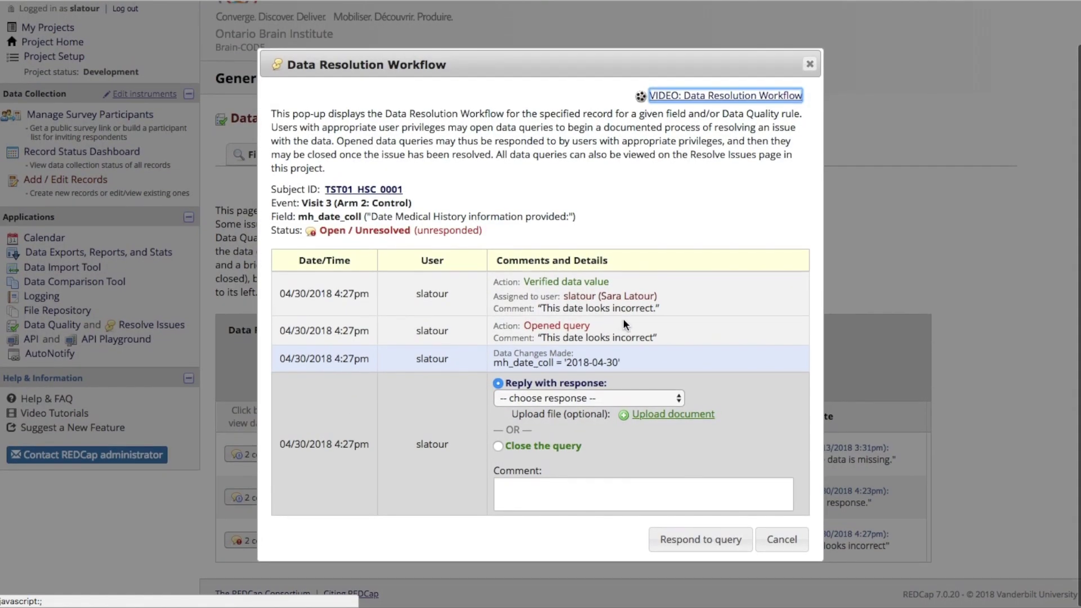
# - Respond 'Corrected - Data missing' with comment 'This is my response', then reopen the query
pyautogui.click(556, 399)
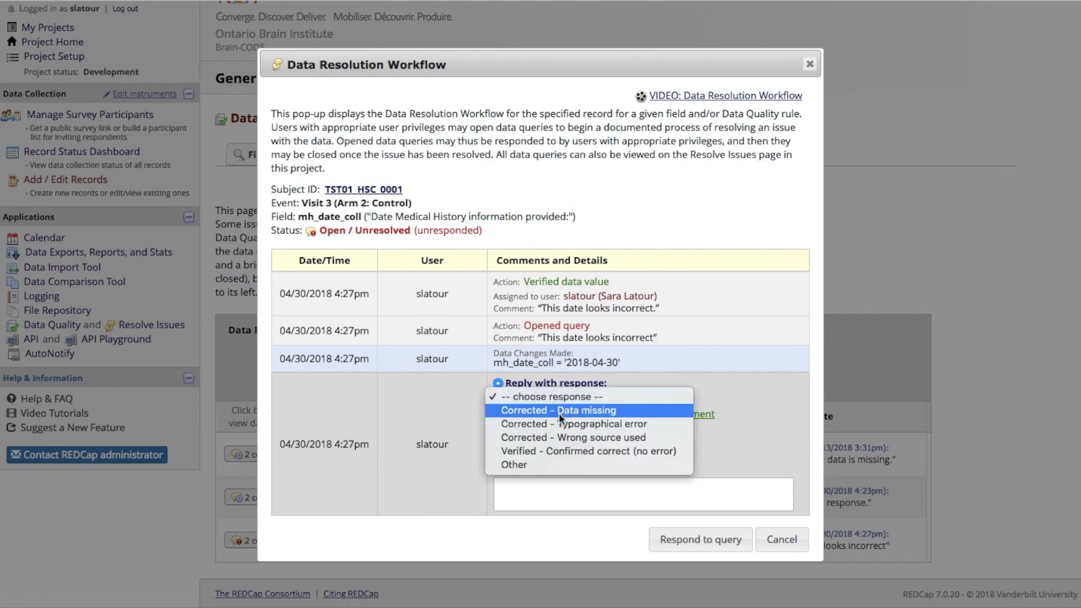
pyautogui.click(558, 410)
pyautogui.click(555, 485)
pyautogui.write('This is my response')
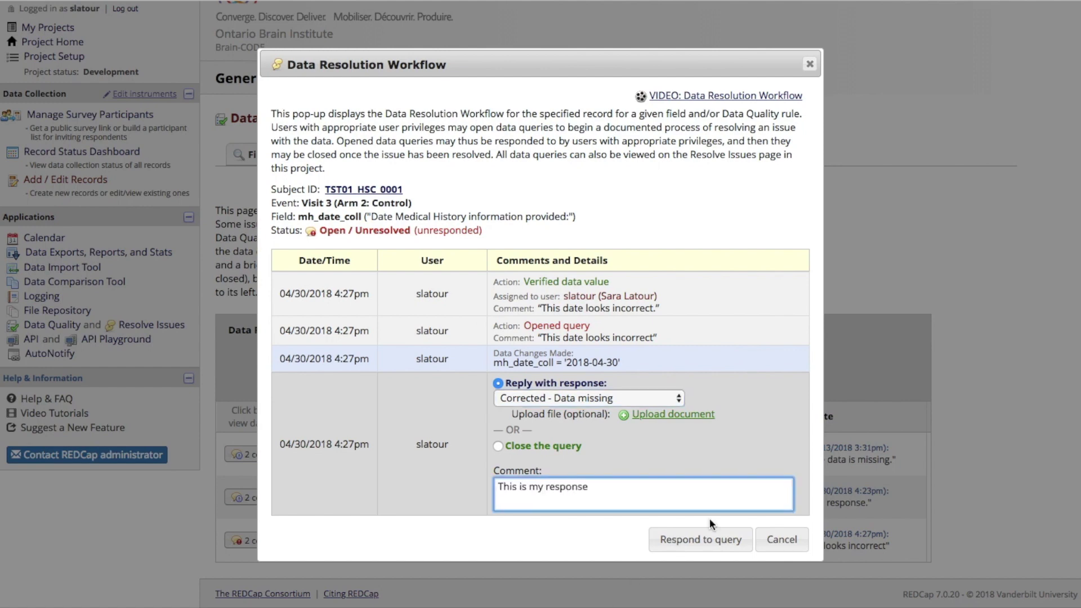
pyautogui.click(701, 534)
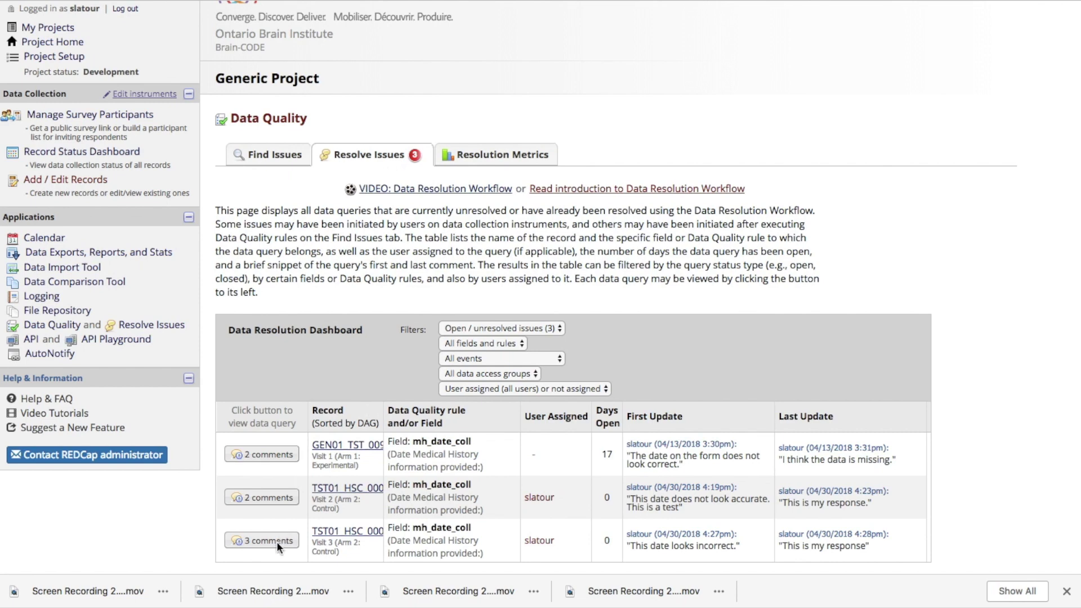
pyautogui.click(276, 542)
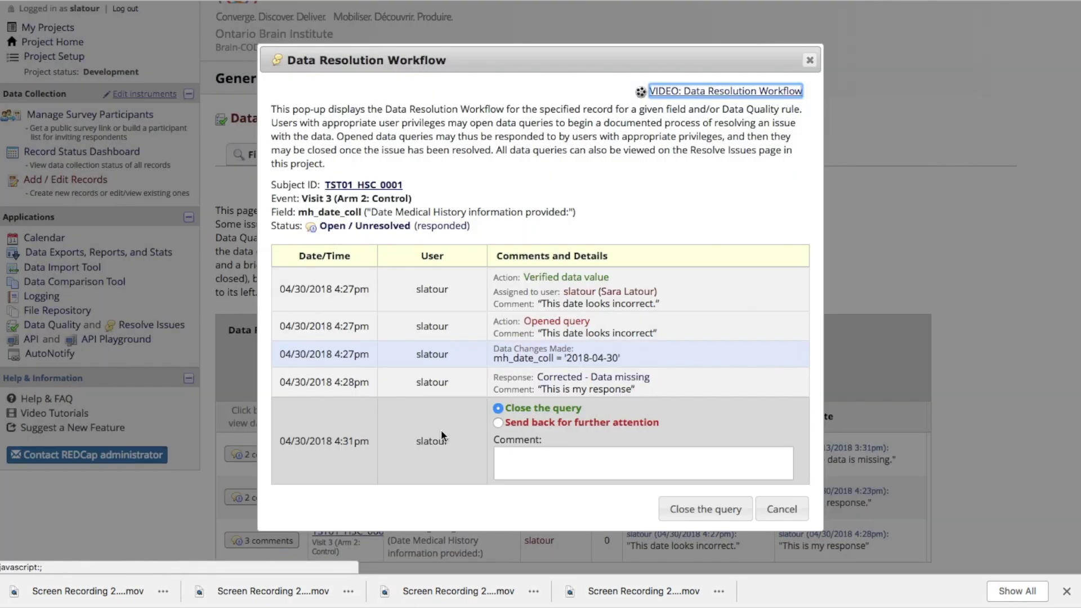
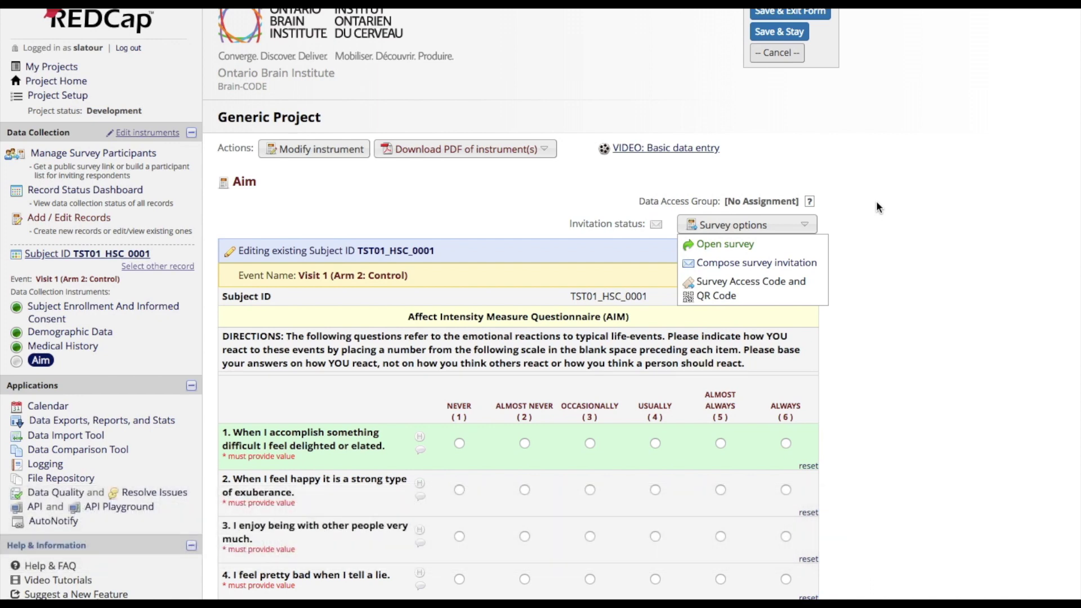
# - Send an Aim survey invitation with subject 'Survey' to the participant's e-mail address
pyautogui.click(800, 264)
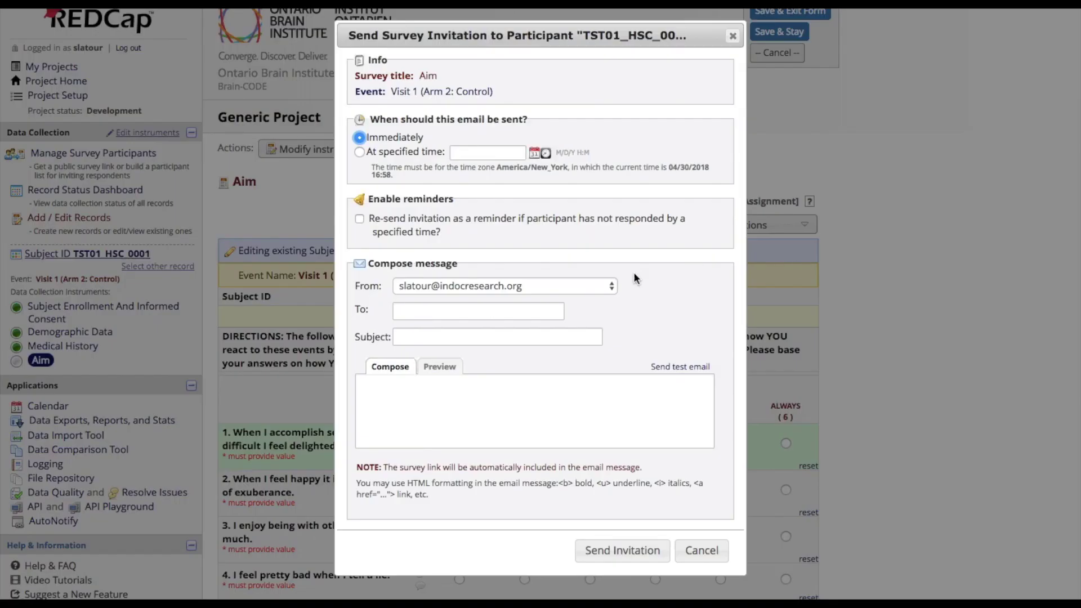
pyautogui.click(468, 312)
pyautogui.write('parti')
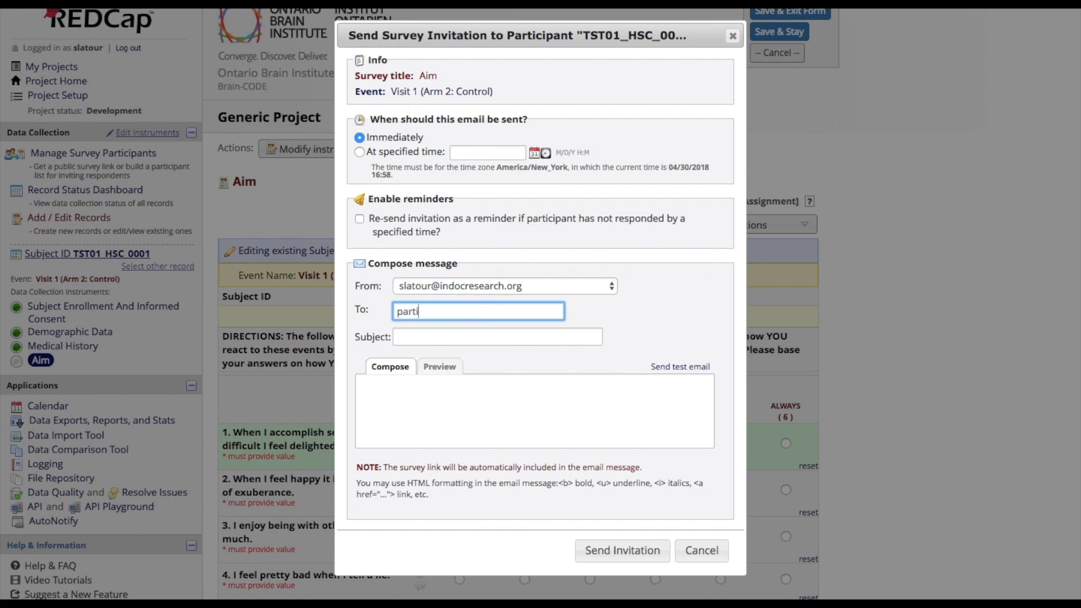
pyautogui.write('cipantemail@test.org')
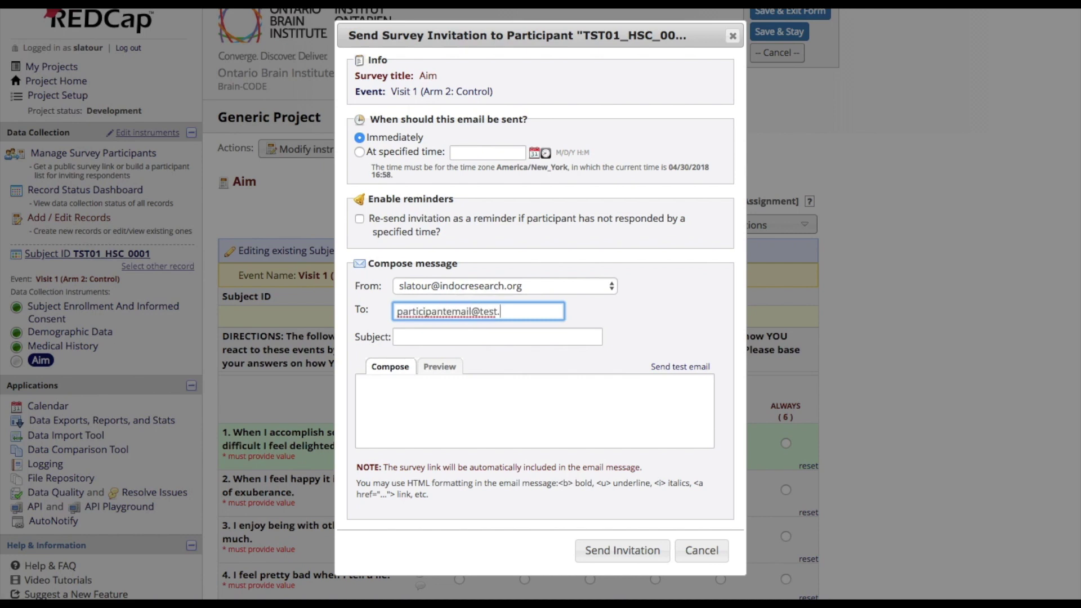
pyautogui.press('Tab')
pyautogui.write('Survey')
pyautogui.press('Tab')
pyautogui.press('Tab')
pyautogui.press('Tab')
pyautogui.press('Tab')
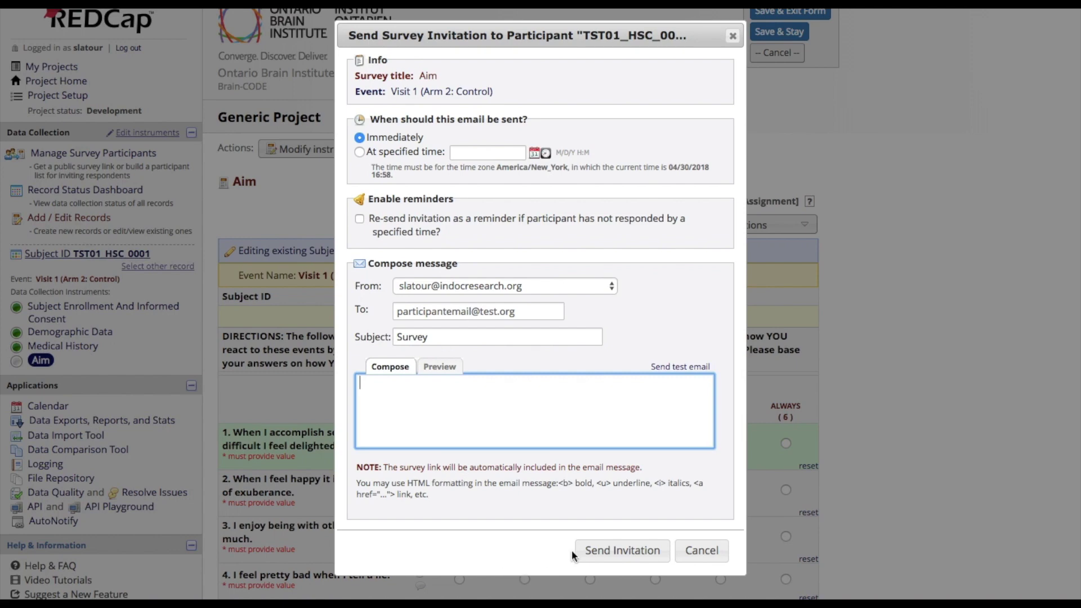
pyautogui.click(599, 550)
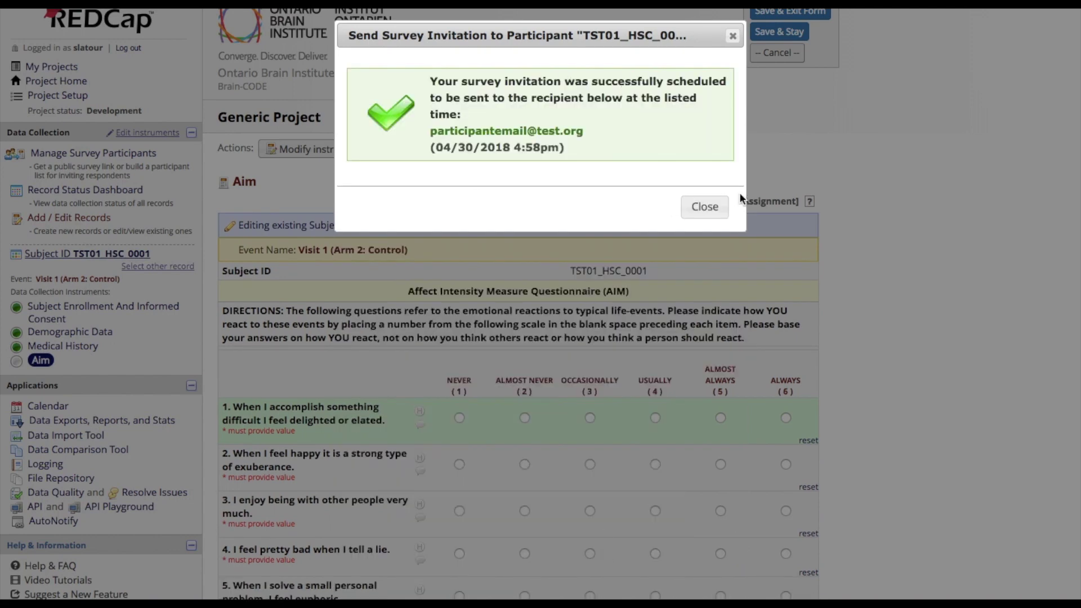
pyautogui.click(705, 206)
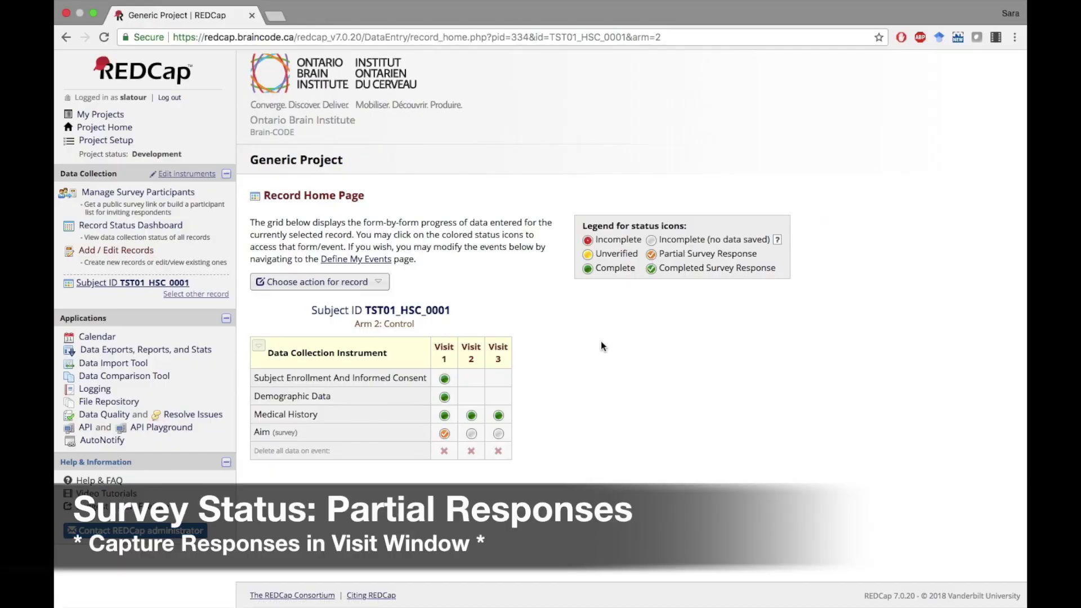
# - Open the partial Visit 1 Aim response and launch the survey itself in a new tab
pyautogui.click(445, 434)
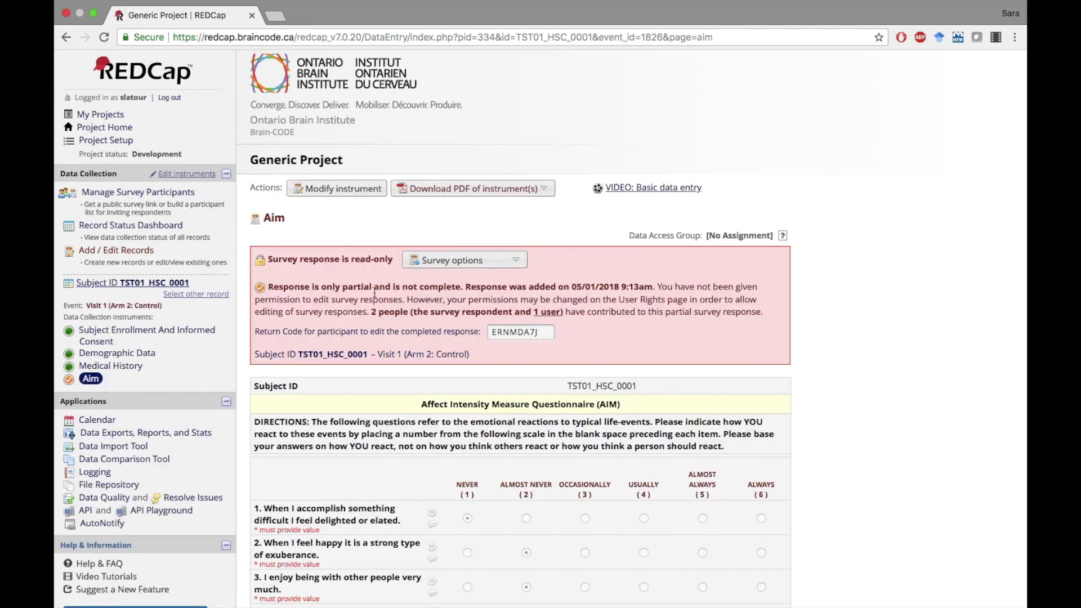
pyautogui.scroll(-2, 522, 293)
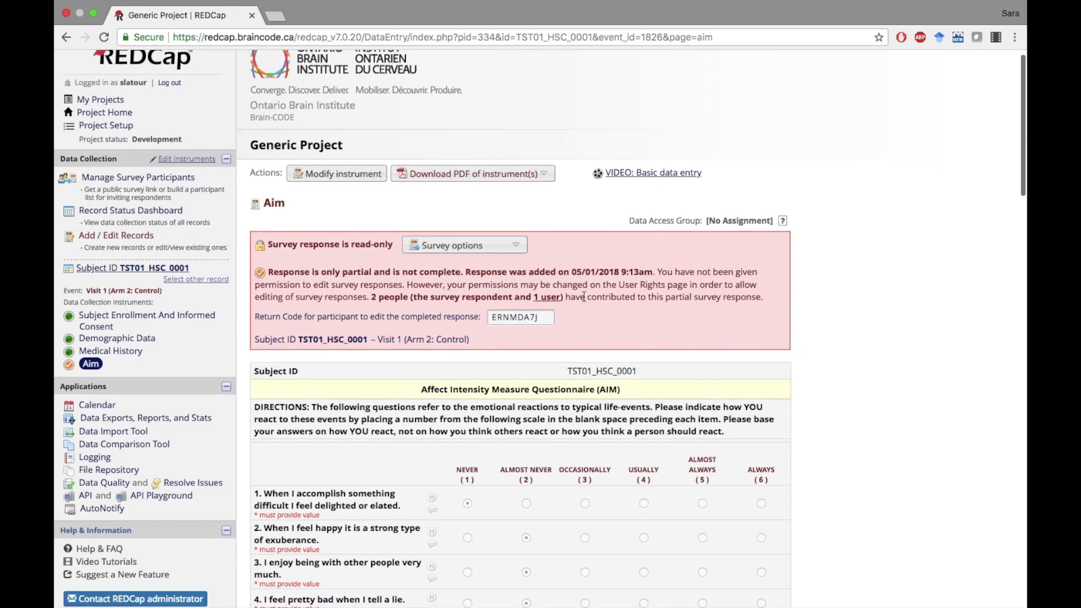
pyautogui.click(472, 204)
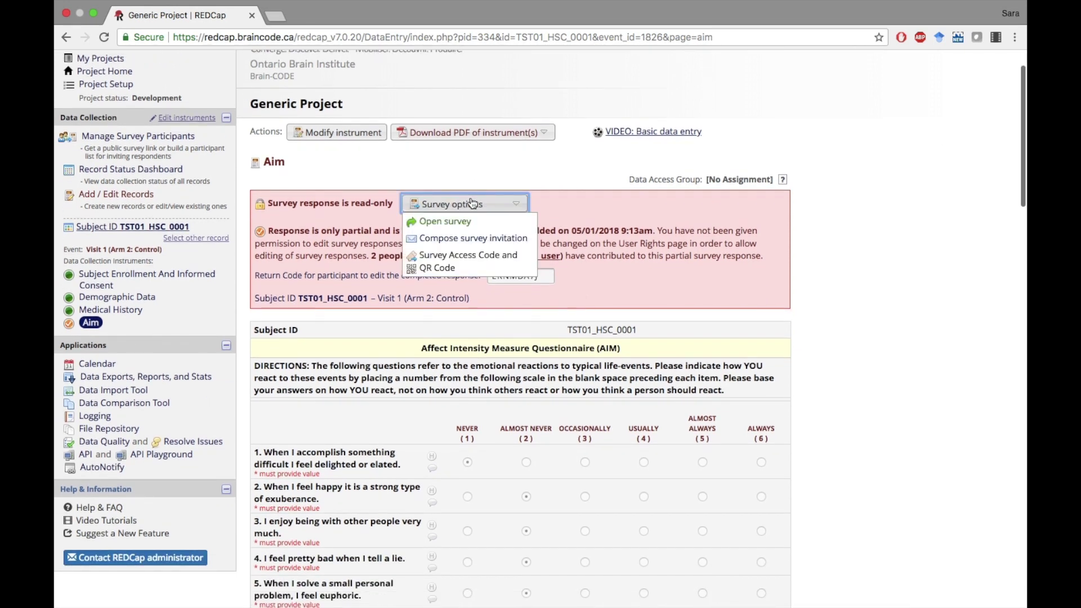
pyautogui.click(446, 221)
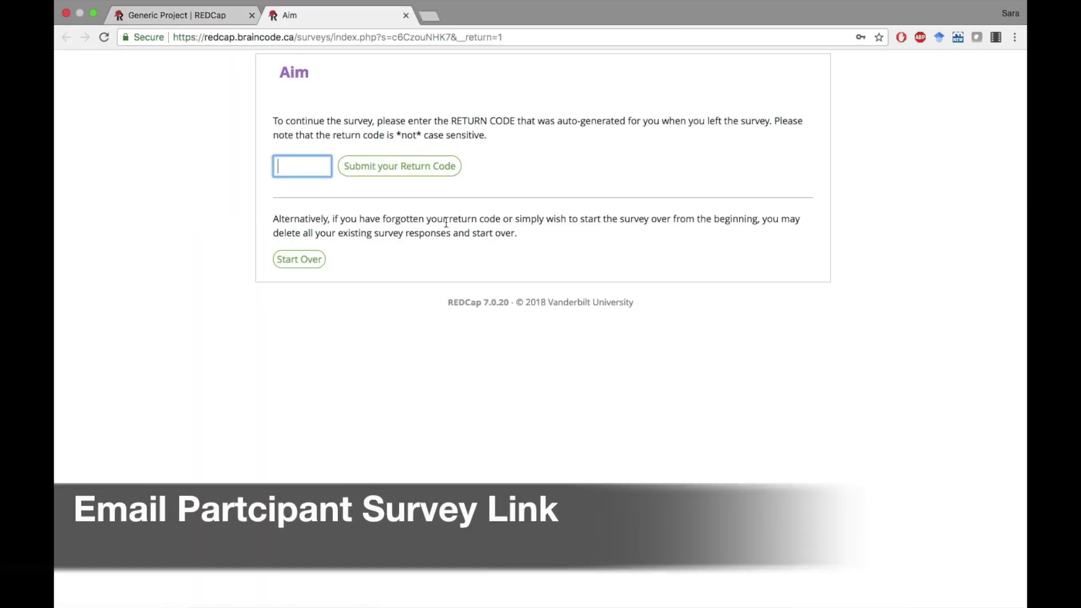
# - Copy the Aim survey's web link, then select the participant's return code on the project tab
pyautogui.click(341, 36)
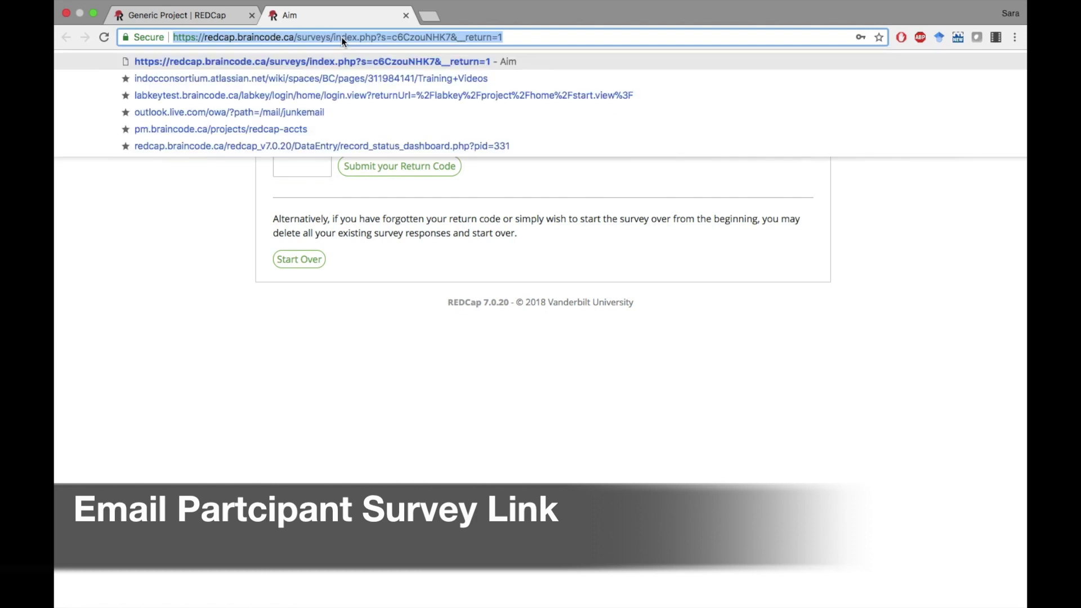
pyautogui.click(155, 254)
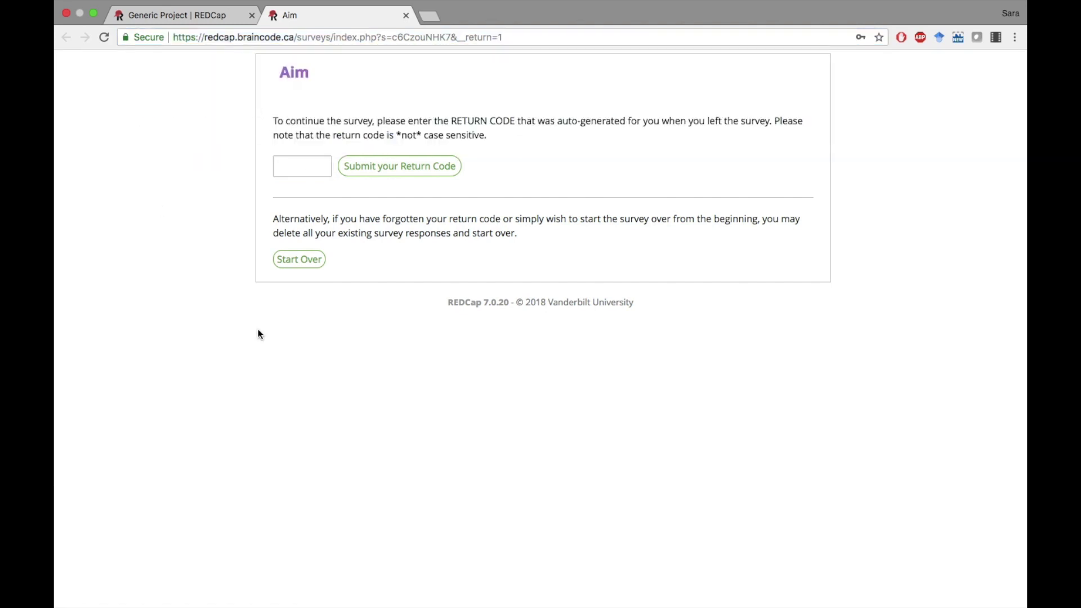
pyautogui.click(212, 18)
pyautogui.doubleClick(523, 276)
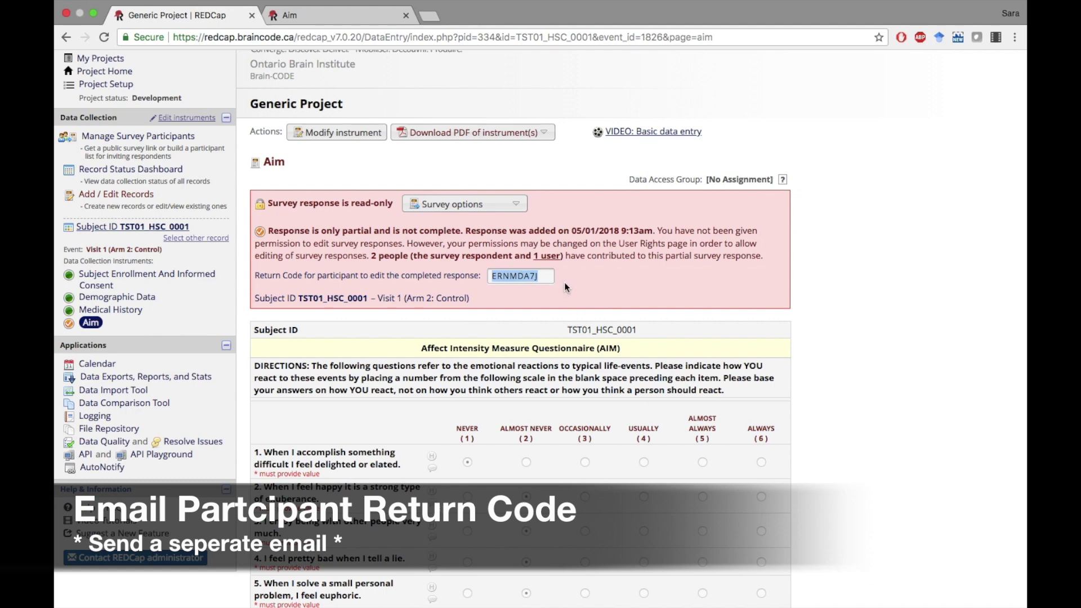
# - Clear the return-code selection on the Generic Project tab
pyautogui.click(564, 282)
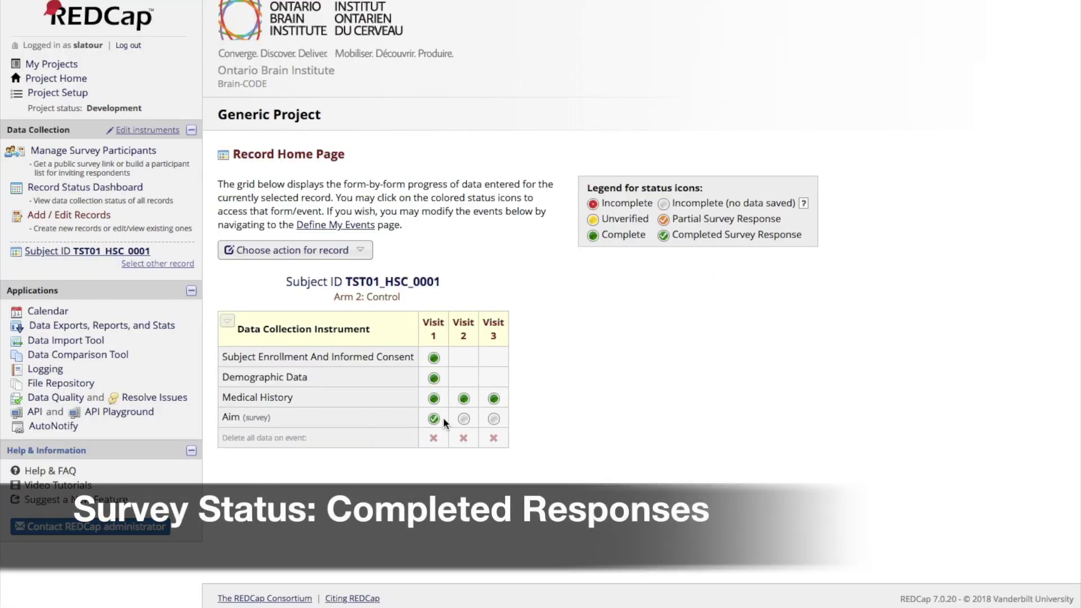